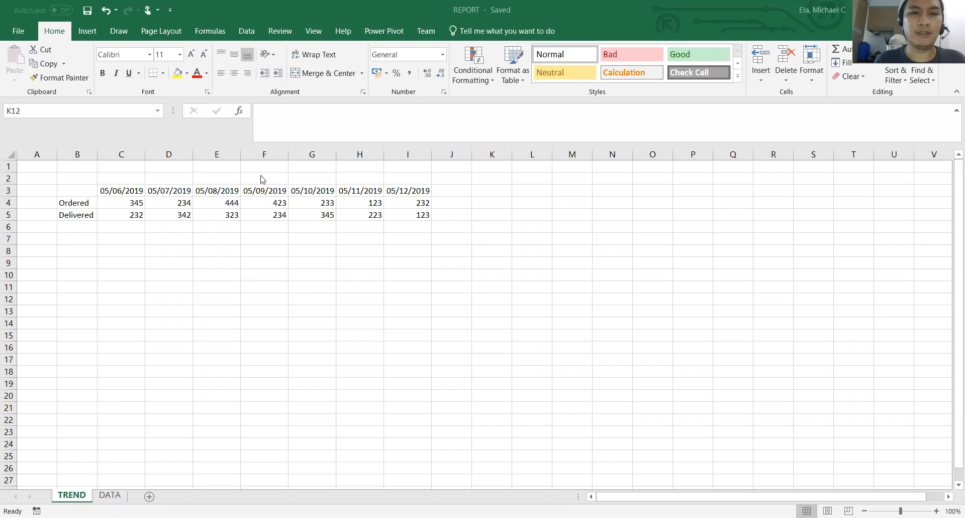
pyautogui.click(117, 495)
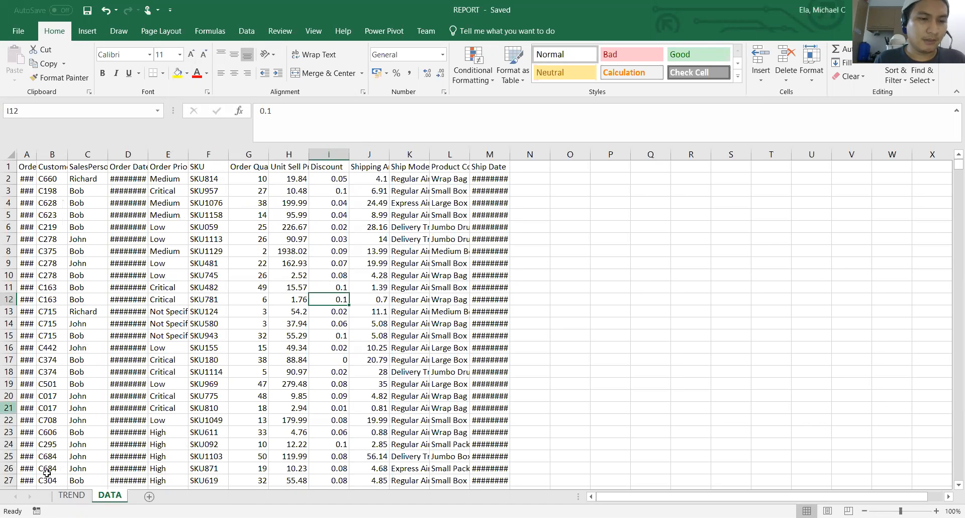
pyautogui.click(72, 497)
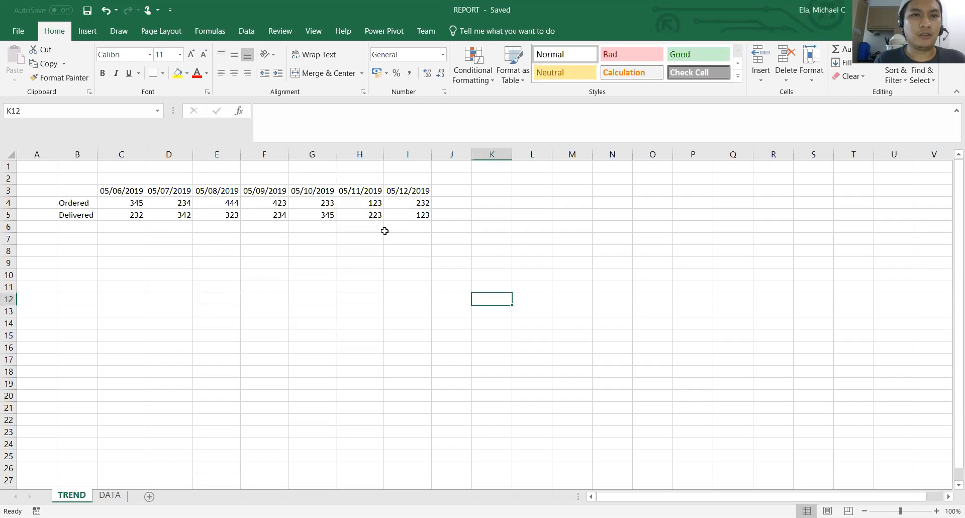
# Set up a new macro recording and name the macro FormatTable
pyautogui.click(320, 33)
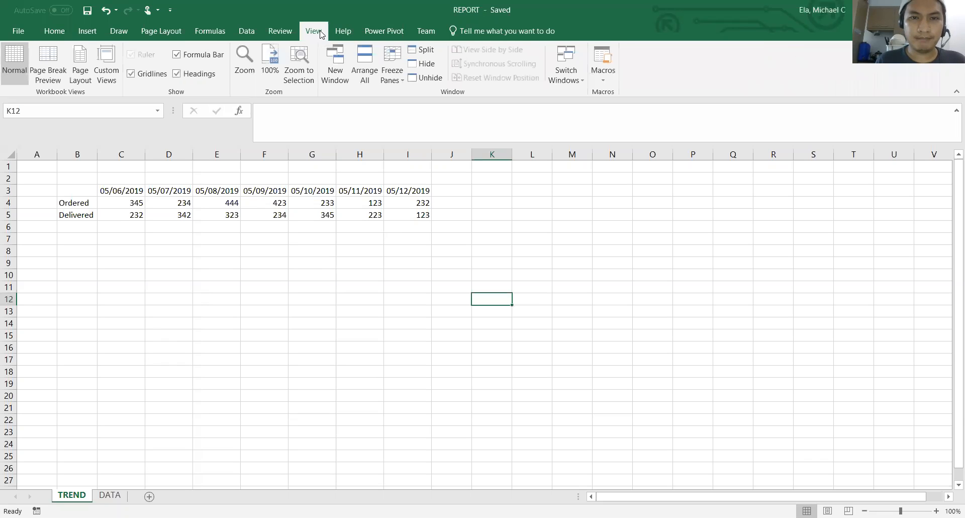
pyautogui.click(608, 87)
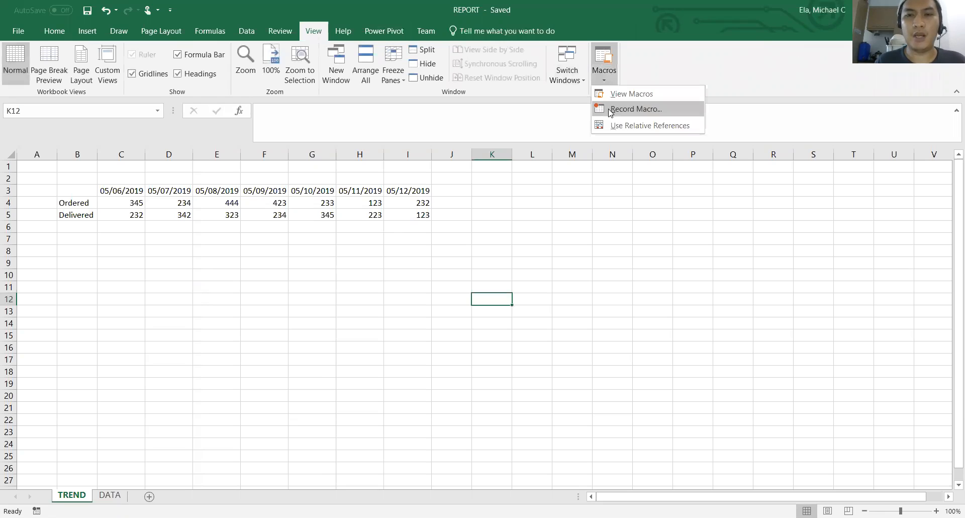
pyautogui.click(610, 110)
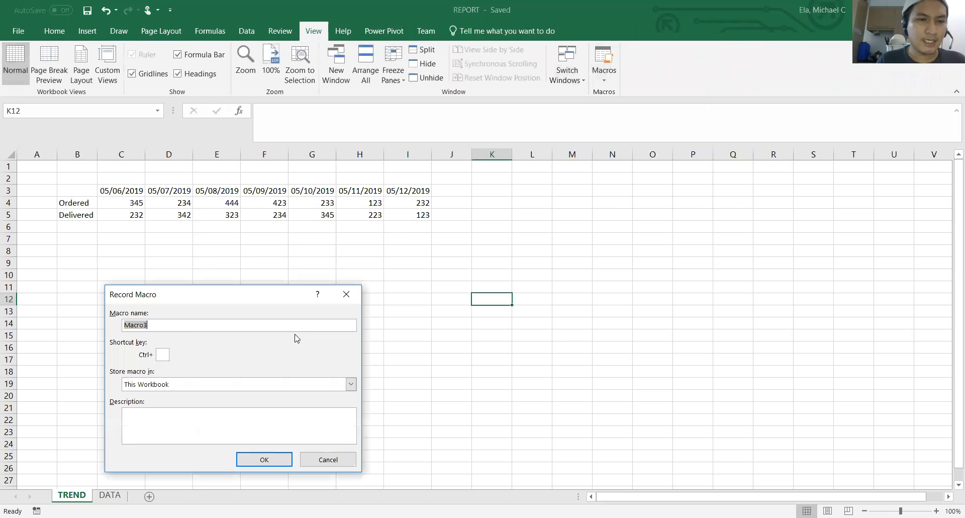
pyautogui.click(167, 327)
pyautogui.moveTo(163, 324); pyautogui.dragTo(126, 325)
pyautogui.write('FormatTalb')
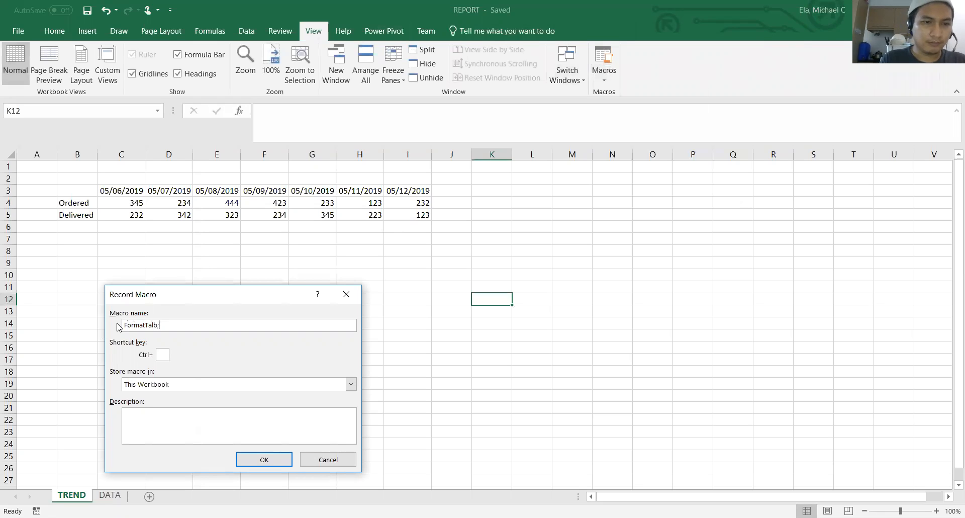
pyautogui.press('BackSpace')
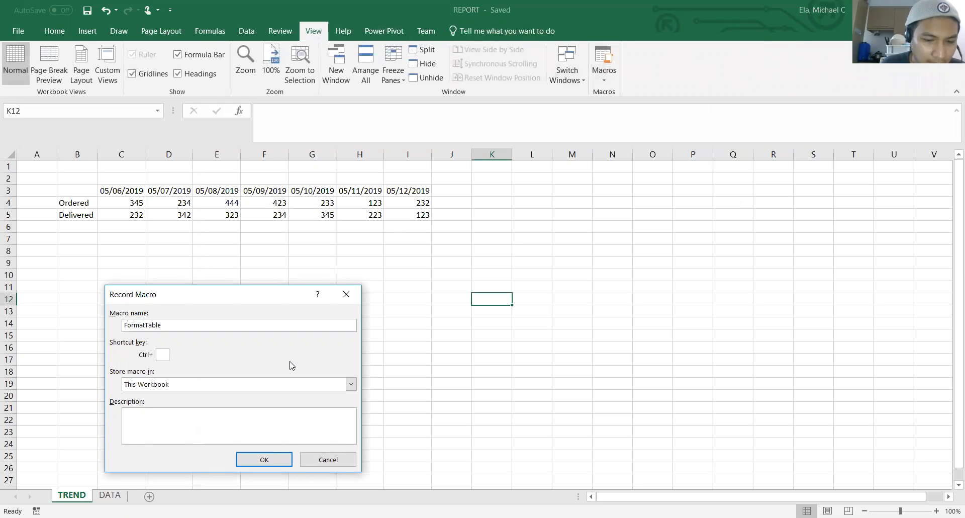
# Assign Ctrl+Shift+T as the macro's shortcut, describe it as "Format my table", and start recording
pyautogui.write('F')
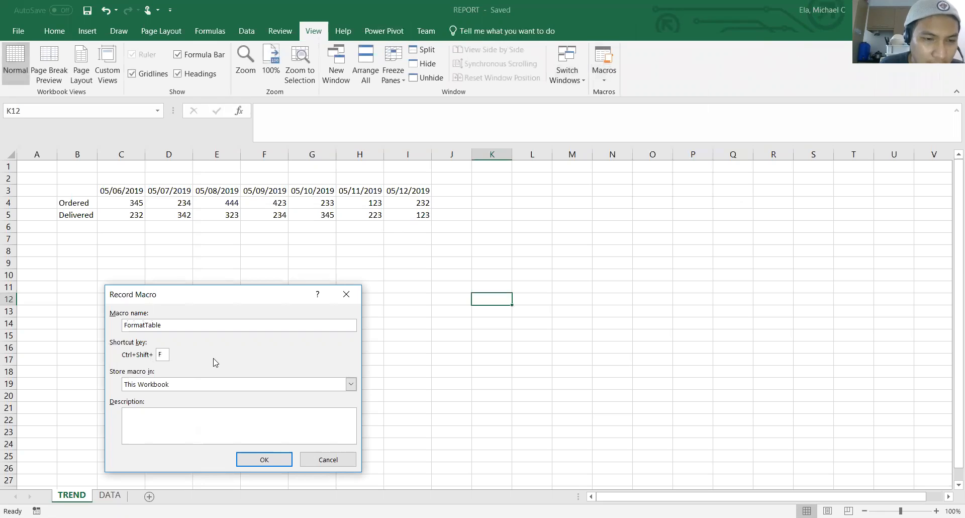
pyautogui.click(235, 427)
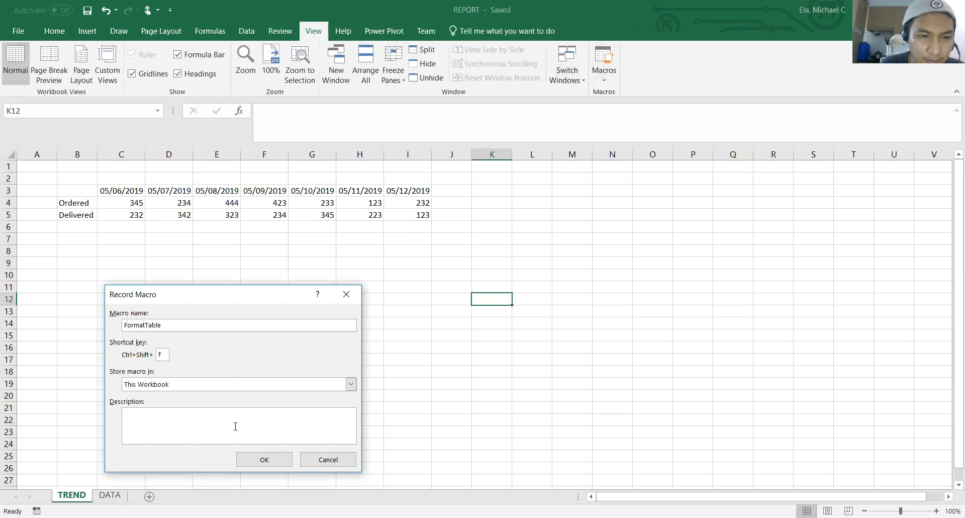
pyautogui.write('Format my table')
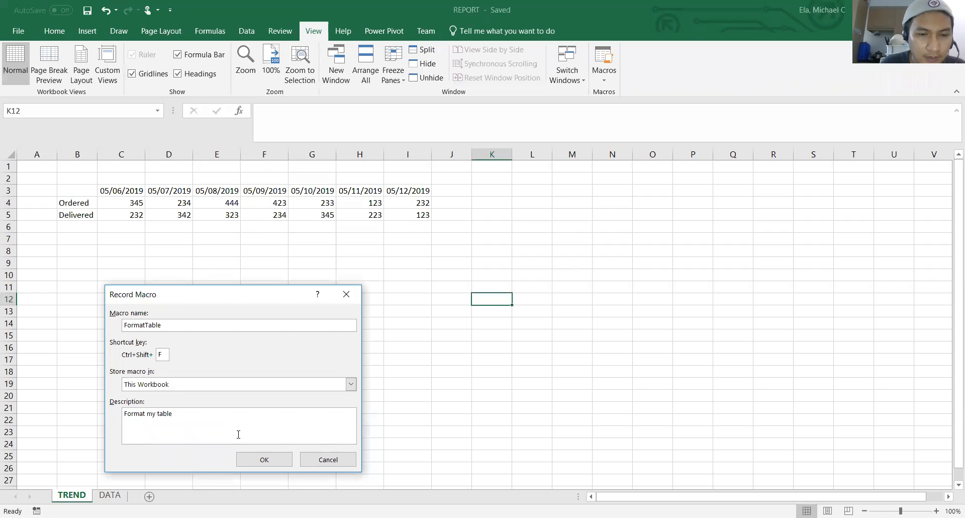
pyautogui.click(255, 459)
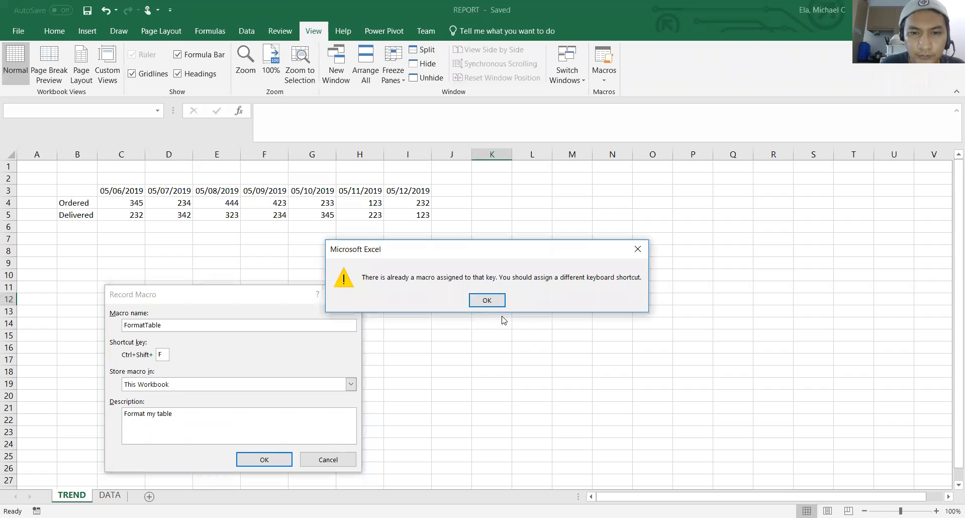
pyautogui.click(484, 301)
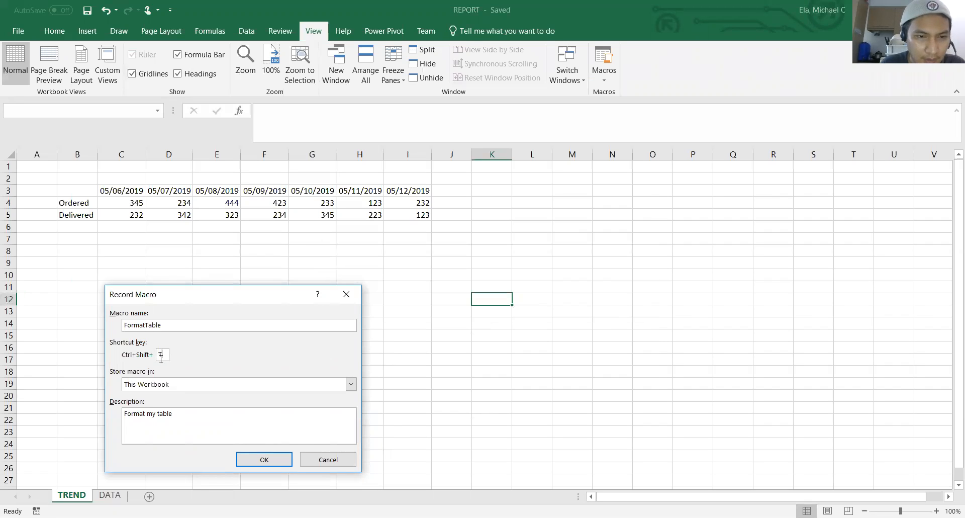
pyautogui.click(265, 459)
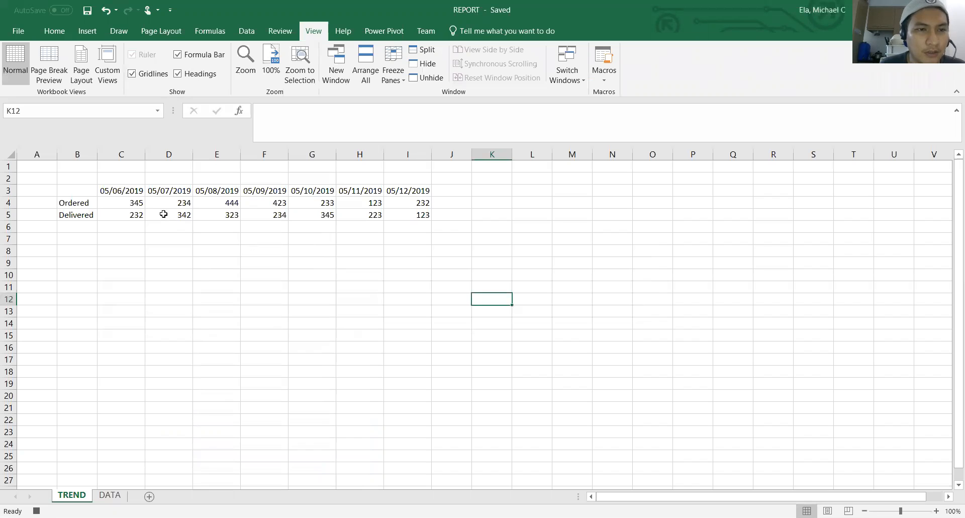
# Apply all borders to the Ordered and Delivered rows in B4:I5
pyautogui.moveTo(83, 201); pyautogui.dragTo(402, 211)
pyautogui.click(55, 31)
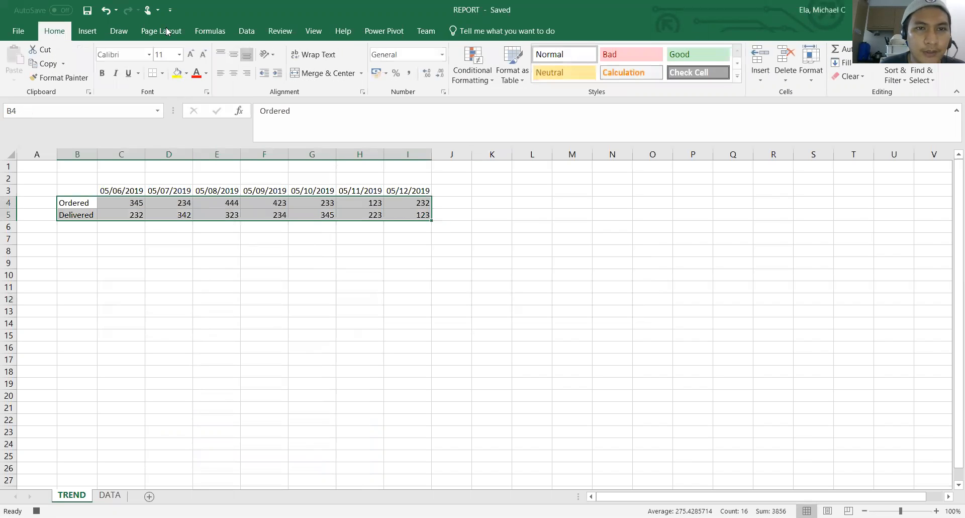
pyautogui.click(163, 73)
pyautogui.click(172, 180)
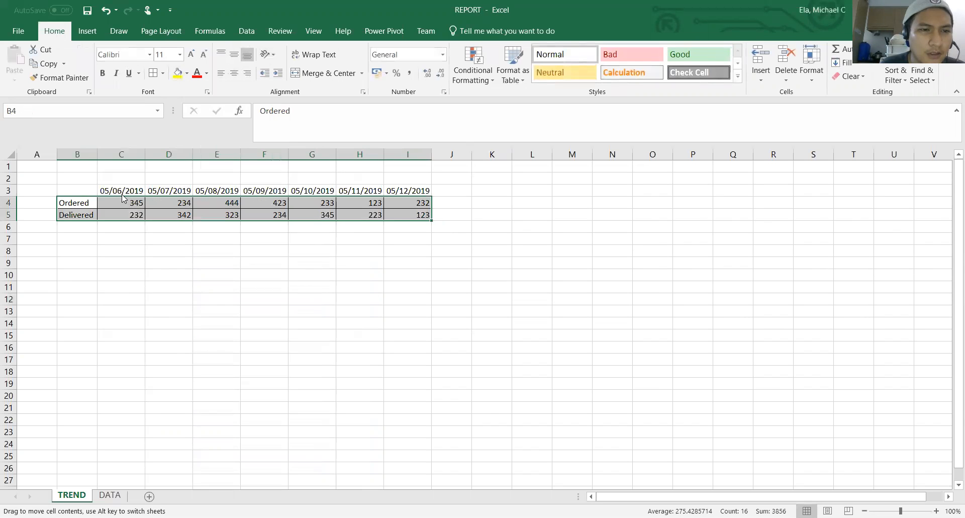
# Add all borders to the date headers in C3:I3 and apply the 14-Mar-12 date format to them
pyautogui.moveTo(122, 192); pyautogui.dragTo(405, 191)
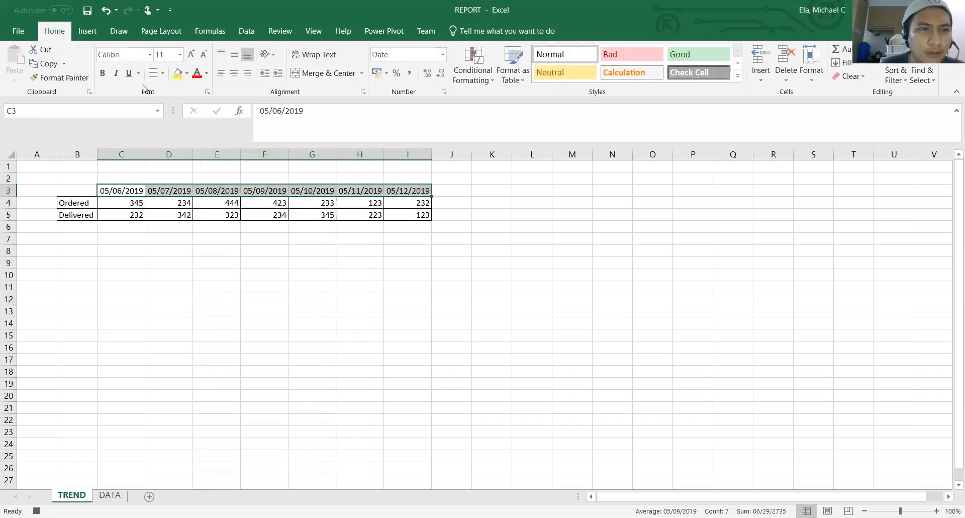
pyautogui.rightClick(206, 190)
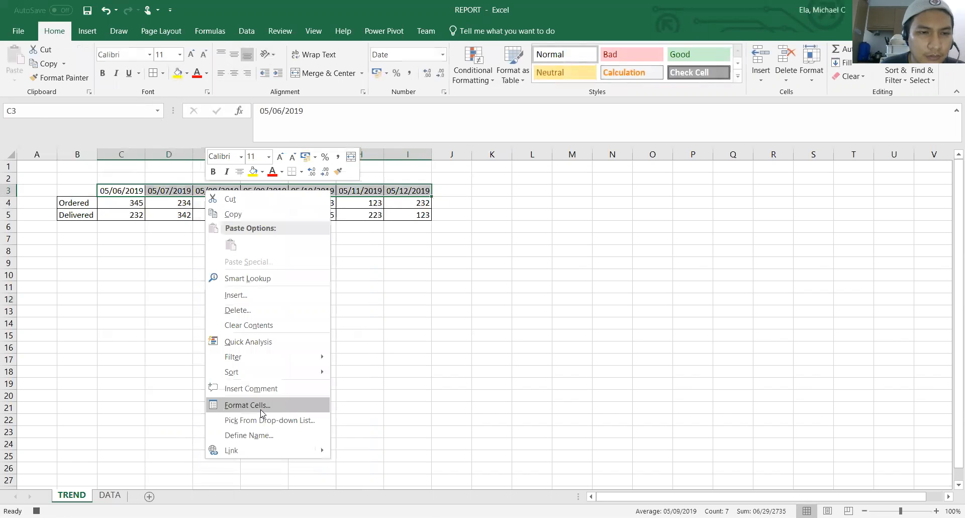
pyautogui.click(261, 413)
pyautogui.moveTo(412, 320); pyautogui.dragTo(409, 349)
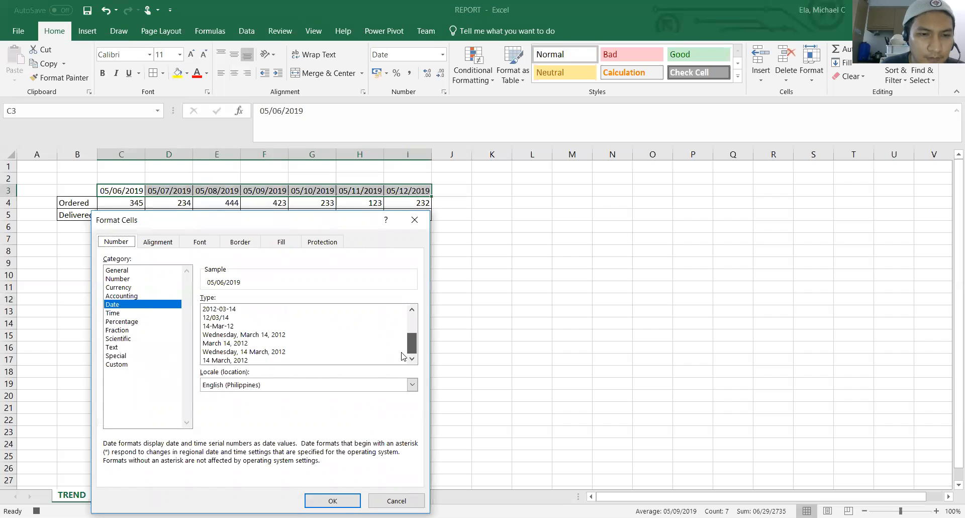
pyautogui.click(230, 326)
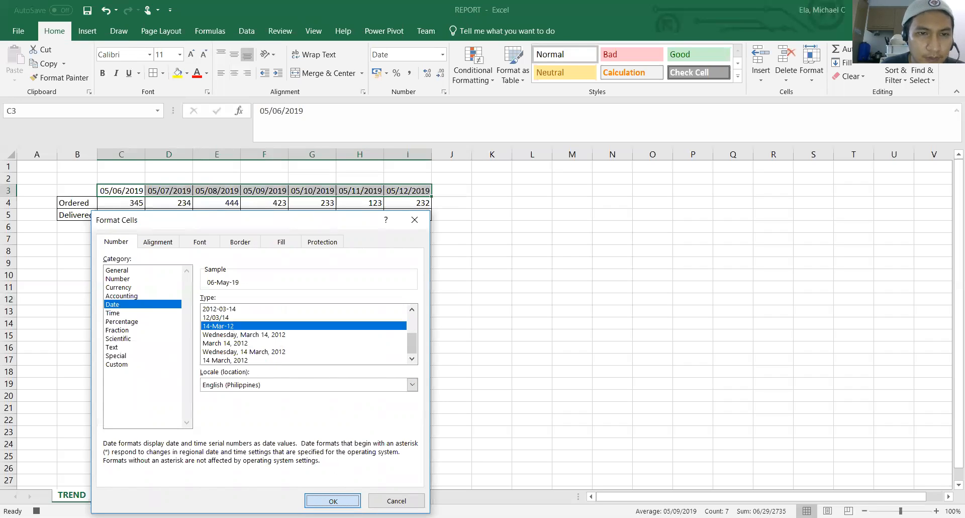
pyautogui.click(333, 501)
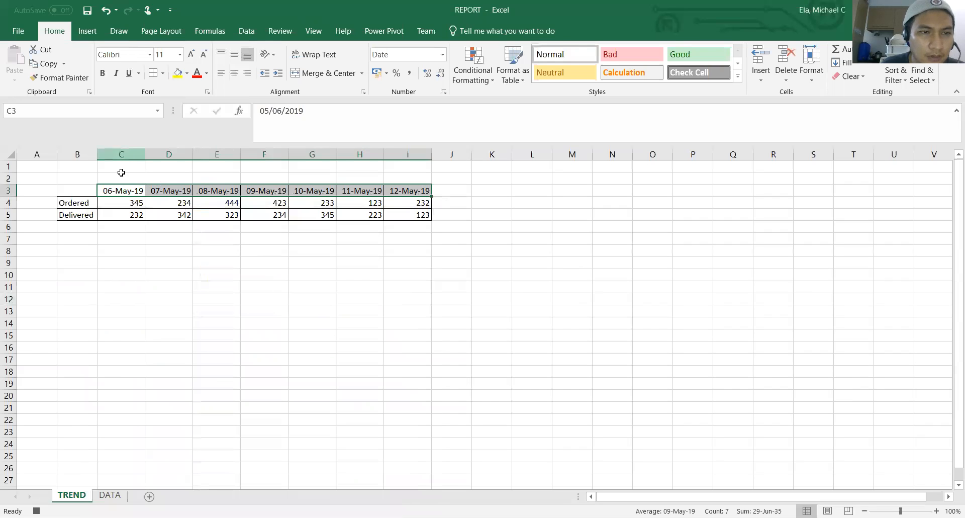
# Turn off the gridlines on the TREND sheet
pyautogui.click(85, 202)
pyautogui.click(314, 30)
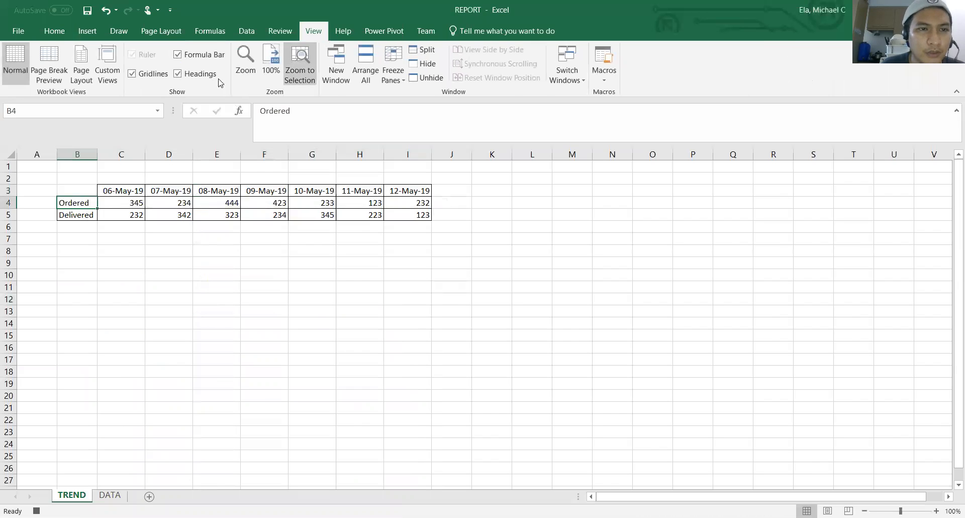
pyautogui.click(132, 73)
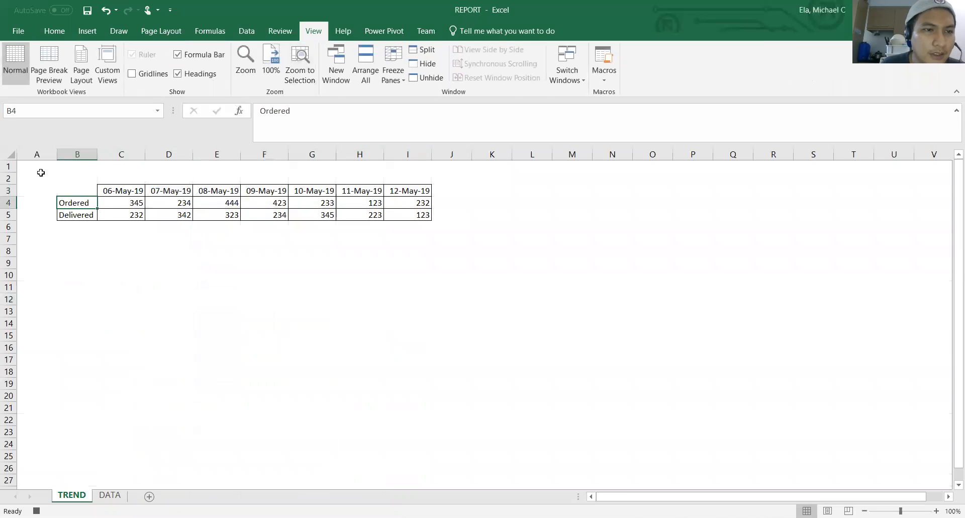
# Insert a new row at row 2 above the table and enter the title "My Report" in B2
pyautogui.click(9, 177)
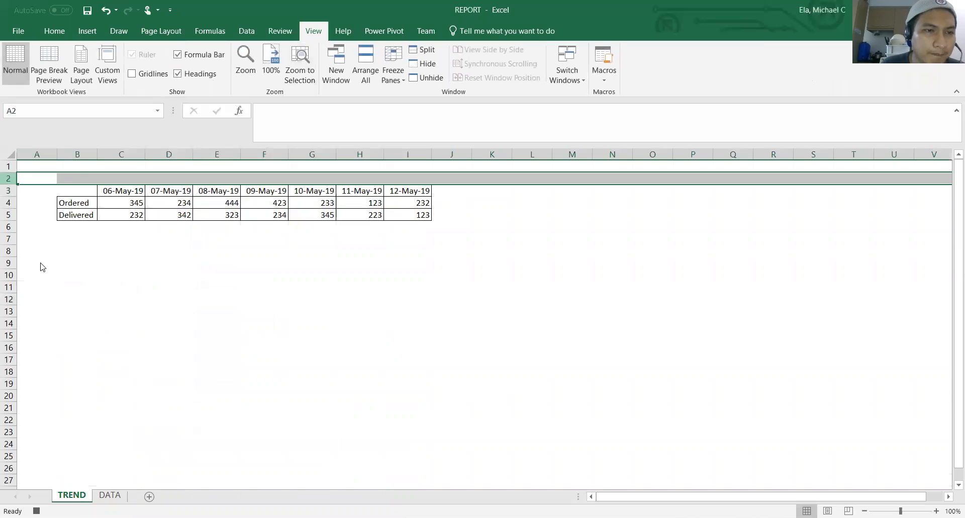
pyautogui.hotkey('ctrl', '+')
pyautogui.click(72, 174)
pyautogui.write('My reoprt')
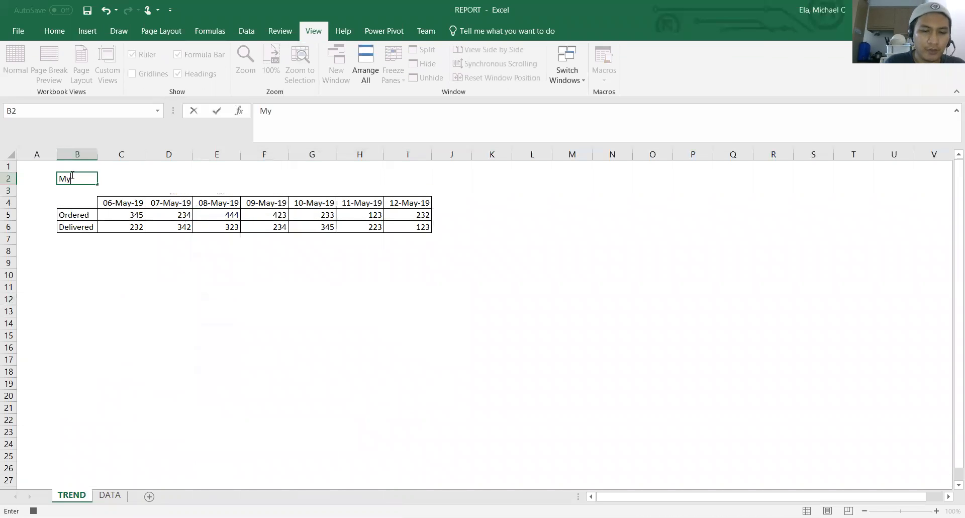
pyautogui.press('BackSpace')
pyautogui.press('BackSpace')
pyautogui.press('BackSpace')
pyautogui.press('BackSpace')
pyautogui.press('BackSpace')
pyautogui.press('BackSpace')
pyautogui.write('Report')
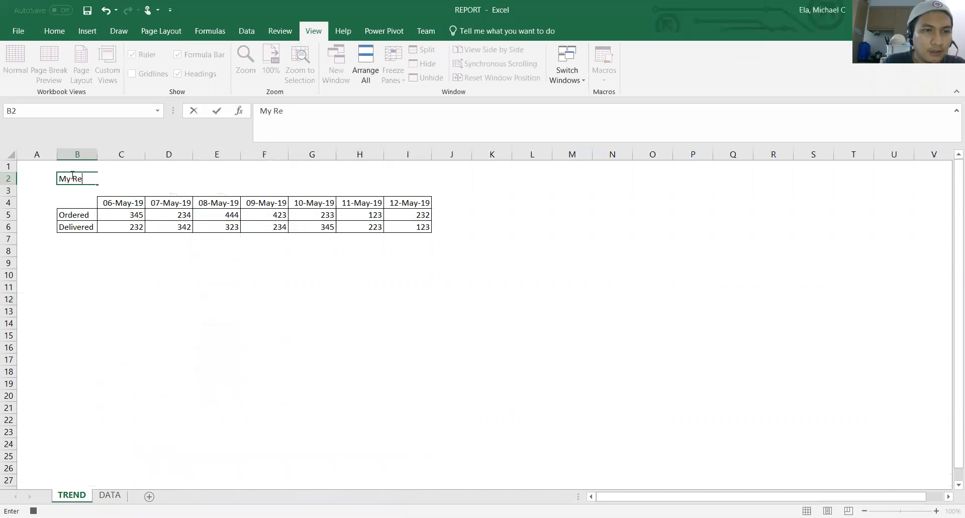
pyautogui.click(99, 180)
pyautogui.click(58, 199)
# Make the report title in B2 bold
pyautogui.click(65, 176)
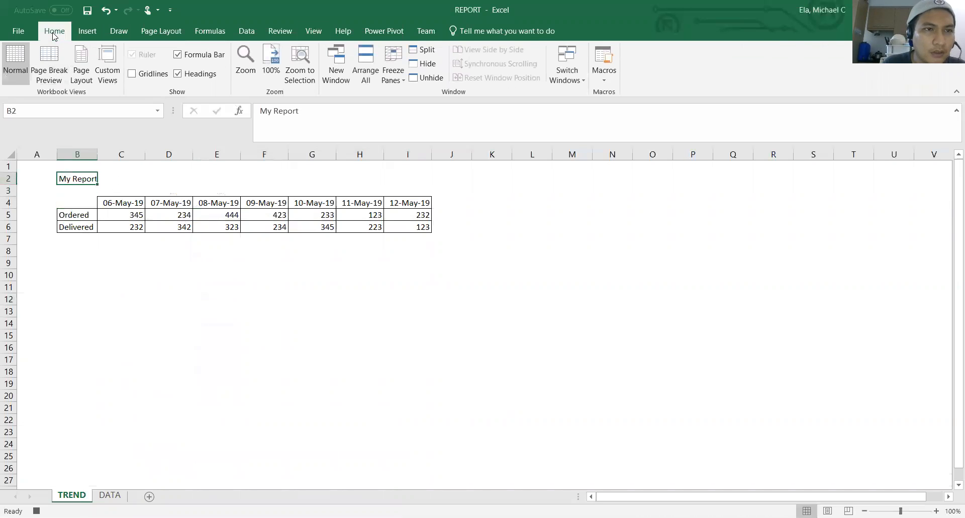
pyautogui.click(54, 31)
pyautogui.click(103, 73)
pyautogui.click(99, 259)
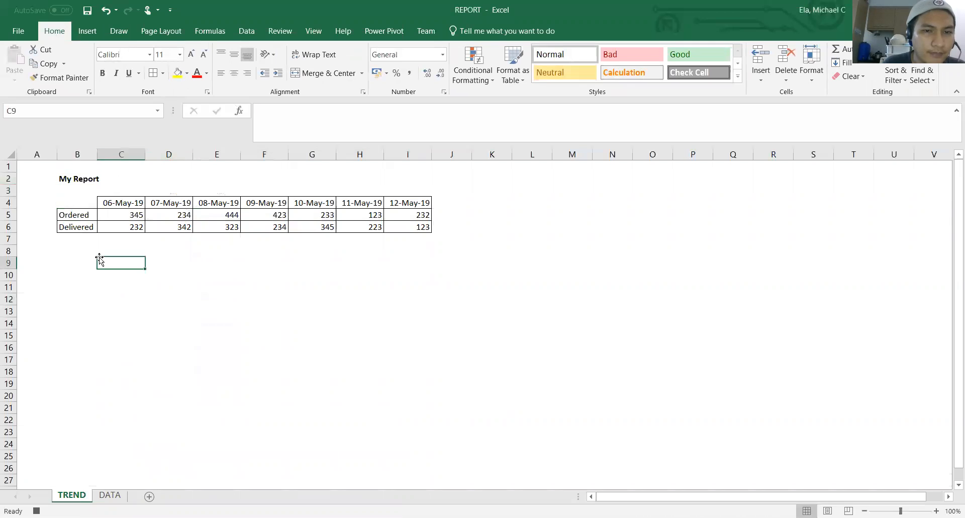
# Format the date headers in C4:I4 with a blue fill and bold white text
pyautogui.moveTo(108, 202); pyautogui.dragTo(407, 198)
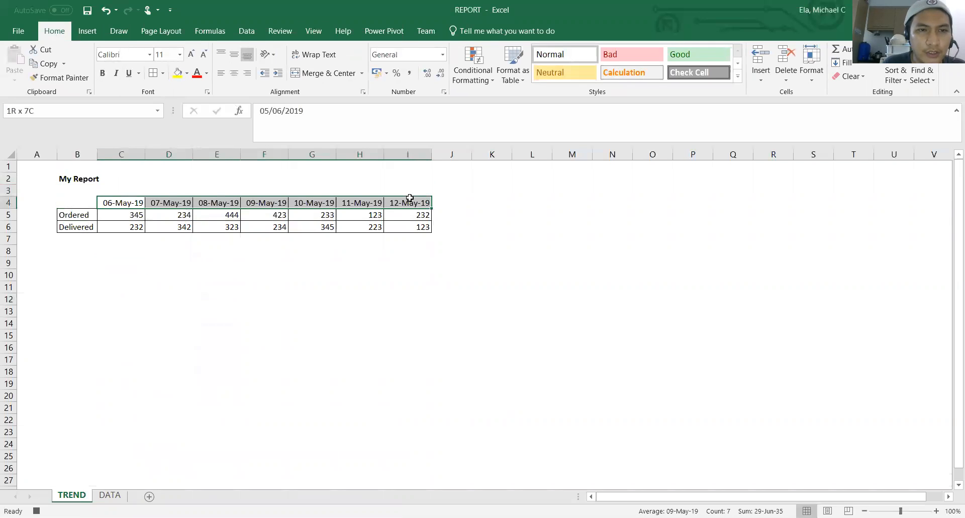
pyautogui.click(187, 74)
pyautogui.click(247, 168)
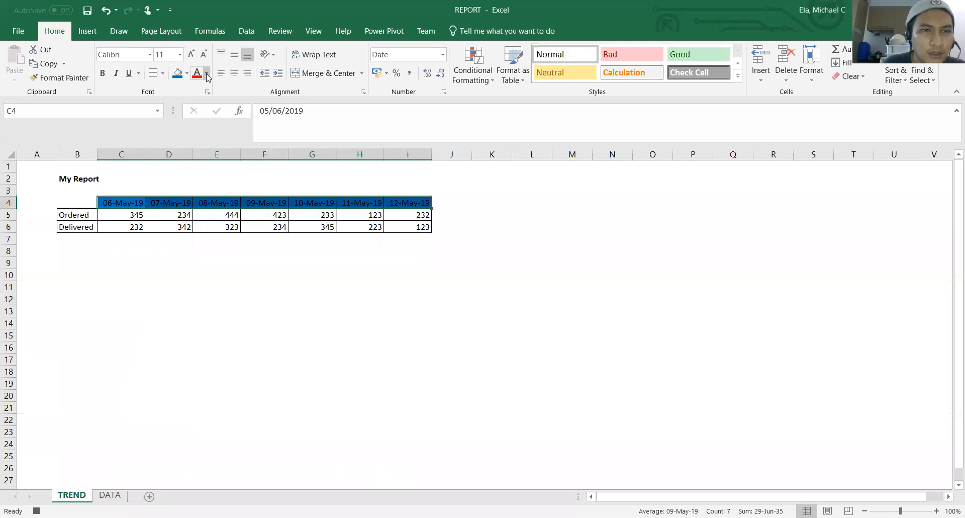
pyautogui.click(207, 75)
pyautogui.click(197, 114)
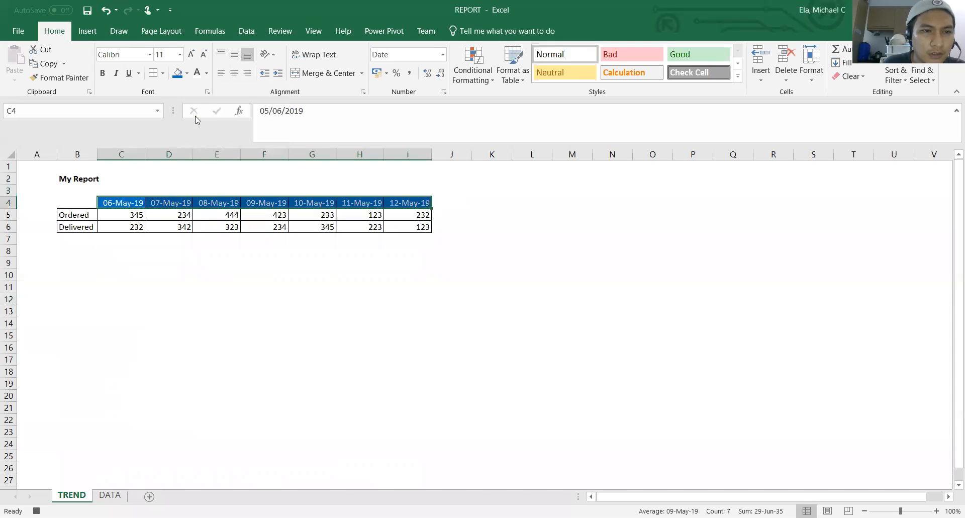
pyautogui.click(104, 74)
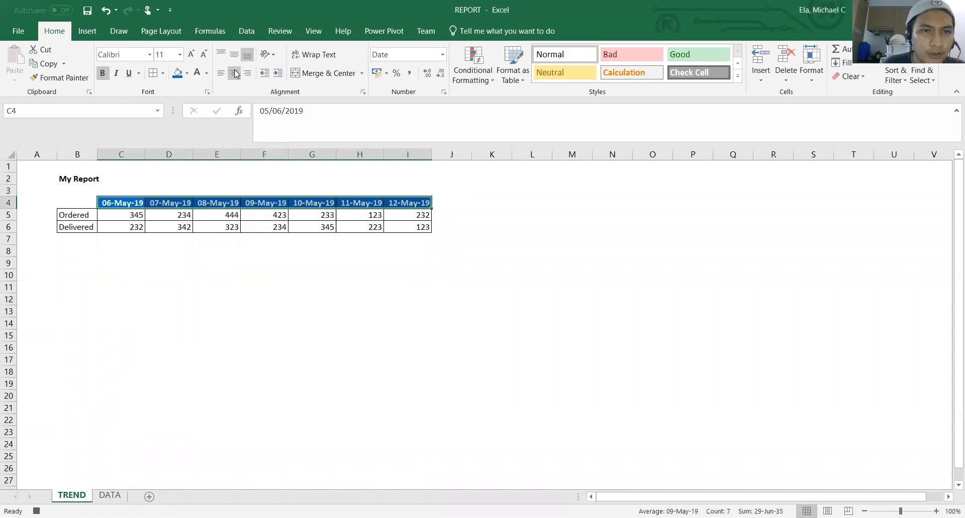
pyautogui.click(274, 252)
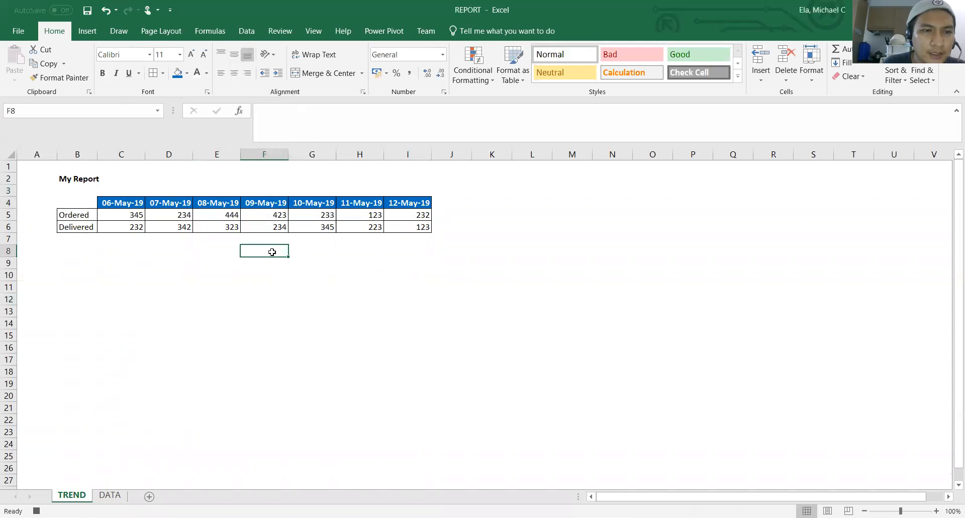
# Make the Ordered and Delivered labels in B5:B6 bold and widen column B
pyautogui.moveTo(84, 216); pyautogui.dragTo(81, 227)
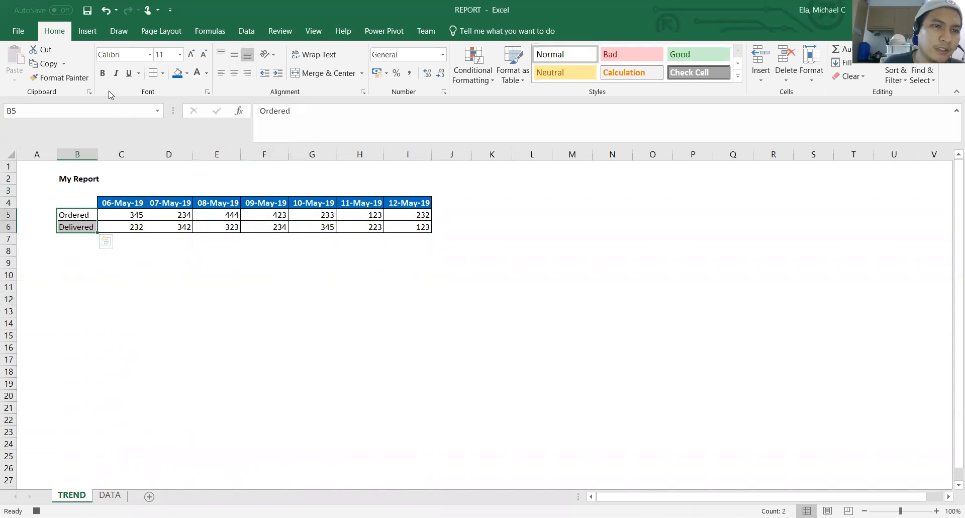
pyautogui.click(102, 73)
pyautogui.click(120, 214)
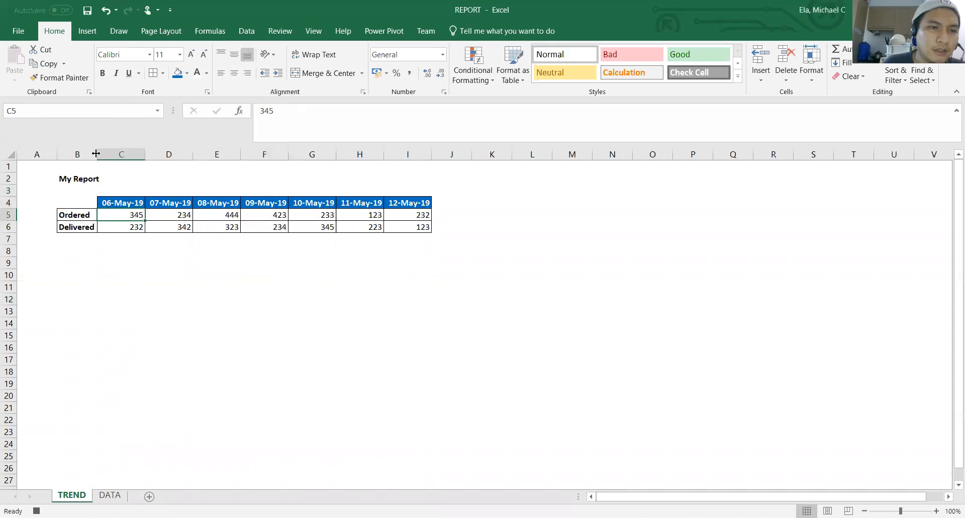
pyautogui.moveTo(95, 153); pyautogui.dragTo(114, 154)
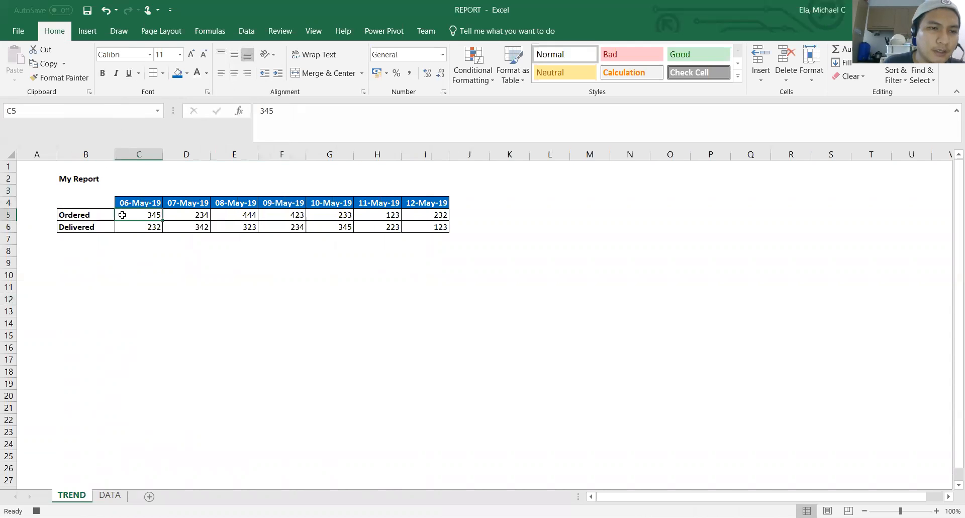
# Open the recorded FormatTable macro for editing in the Visual Basic editor
pyautogui.click(102, 215)
pyautogui.click(96, 226)
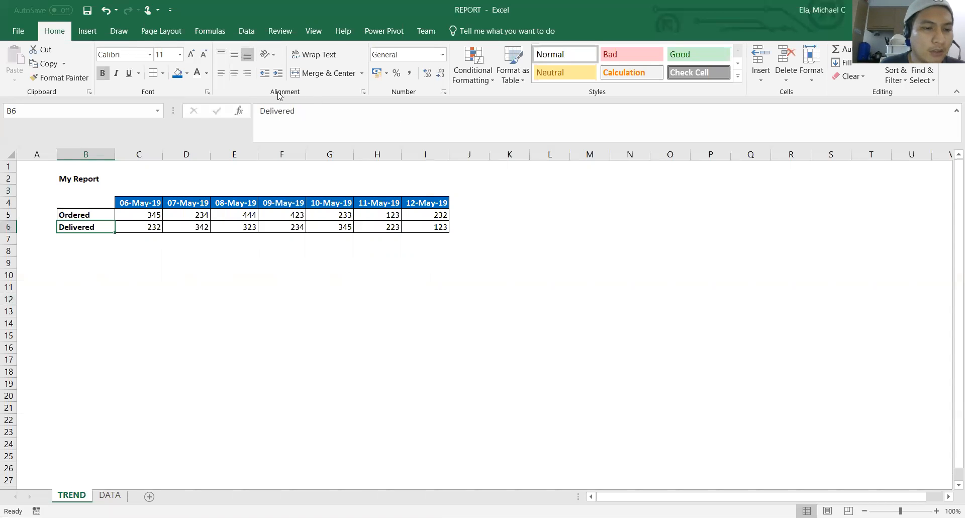
pyautogui.click(322, 34)
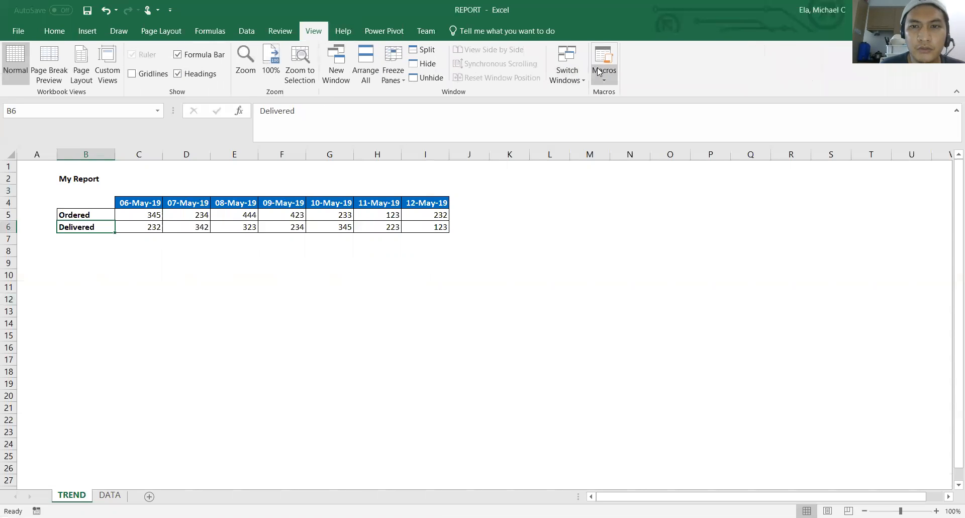
pyautogui.click(603, 74)
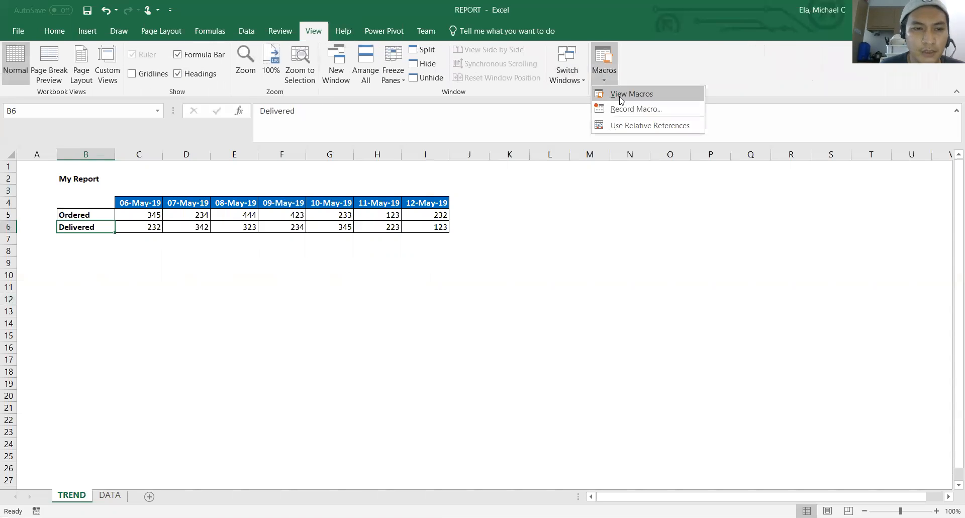
pyautogui.click(622, 95)
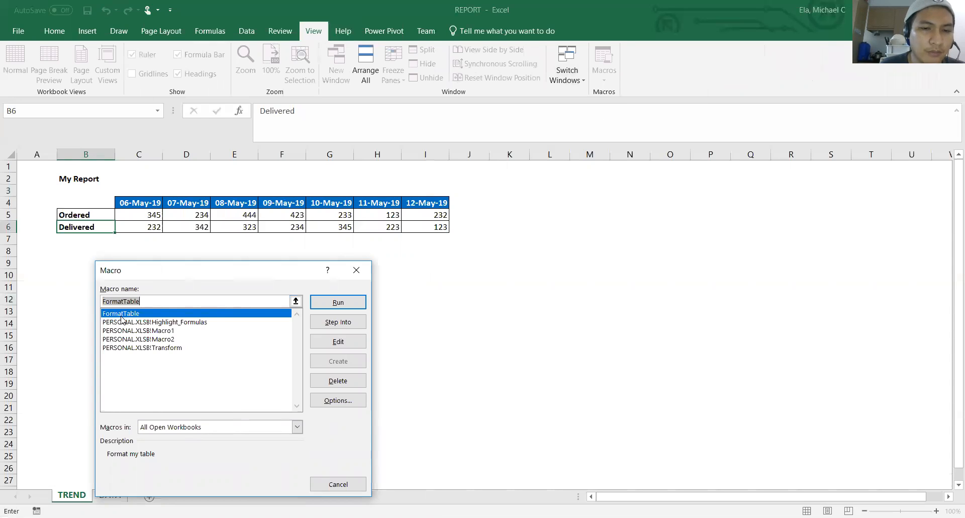
pyautogui.click(334, 348)
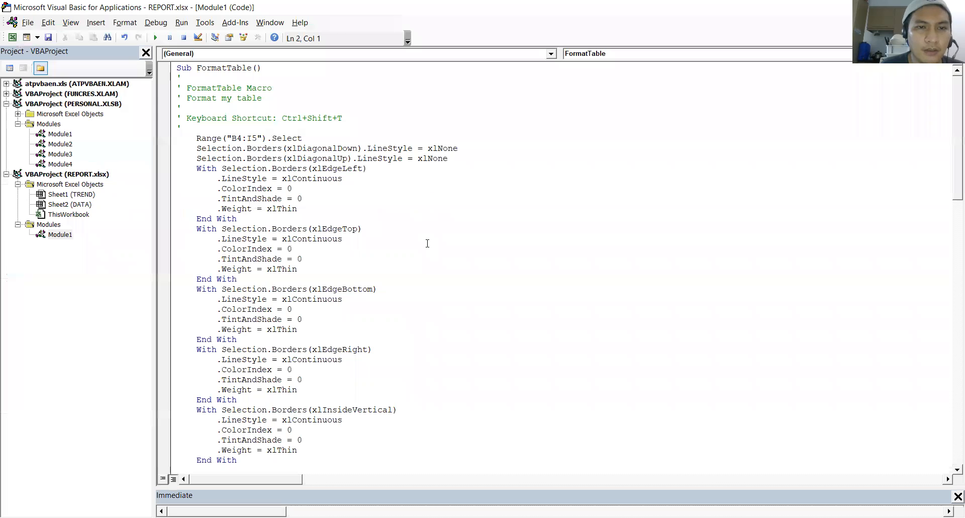
# Examine the recorded FormatTable code, from the header comments through the border statements to the number format, title and header styling statements
pyautogui.press('Up')
pyautogui.press('Up')
pyautogui.press('Up')
pyautogui.press('Up')
pyautogui.press('Up')
pyautogui.press('Up')
pyautogui.press('Up')
pyautogui.press('Up')
pyautogui.press('Up')
pyautogui.press('Up')
pyautogui.press('Up')
pyautogui.press('Up')
pyautogui.press('Up')
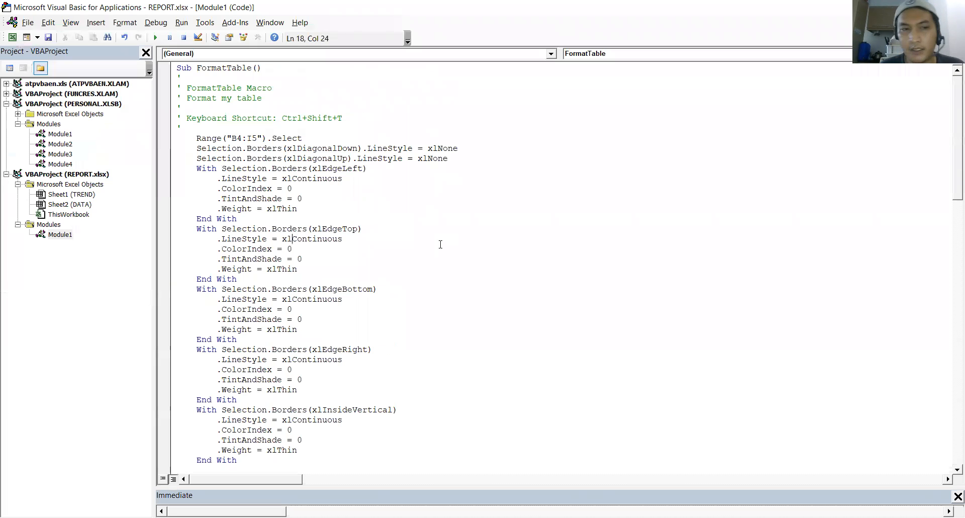
pyautogui.press('Down')
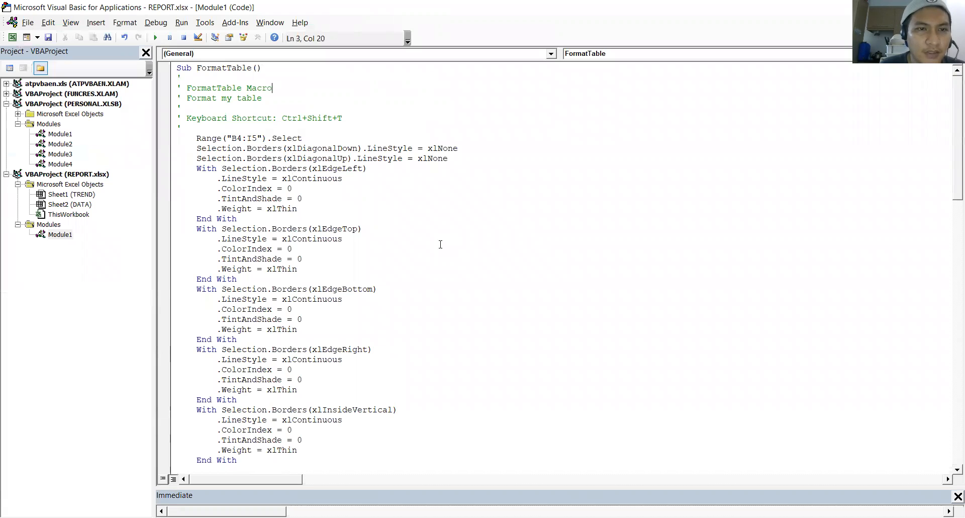
pyautogui.press('Down')
pyautogui.press('Down')
pyautogui.press('Down')
pyautogui.press('Down')
pyautogui.press('Down')
pyautogui.press('Down')
pyautogui.press('Down')
pyautogui.press('Down')
pyautogui.press('Down')
pyautogui.press('Down')
pyautogui.press('Down')
pyautogui.press('Down')
pyautogui.press('Down')
pyautogui.press('Down')
pyautogui.press('Down')
pyautogui.press('Down')
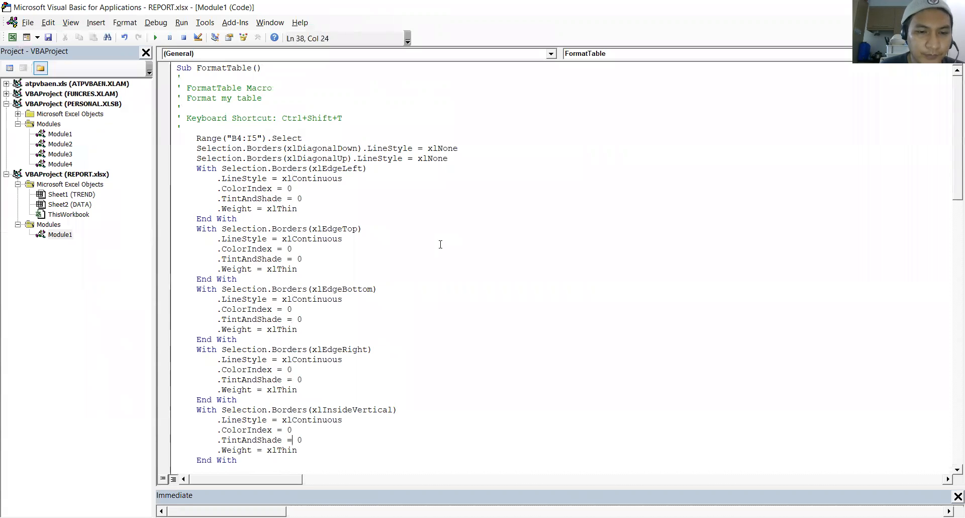
pyautogui.press('Down')
pyautogui.press('Down')
pyautogui.press('Down')
pyautogui.press('Down')
pyautogui.press('Down')
pyautogui.press('Down')
pyautogui.press('Down')
pyautogui.press('Down')
pyautogui.press('Down')
pyautogui.press('Down')
pyautogui.press('Down')
pyautogui.press('Down')
pyautogui.press('Down')
pyautogui.press('Down')
pyautogui.press('Down')
pyautogui.press('Down')
pyautogui.press('Down')
pyautogui.press('Down')
pyautogui.press('Down')
pyautogui.press('Down')
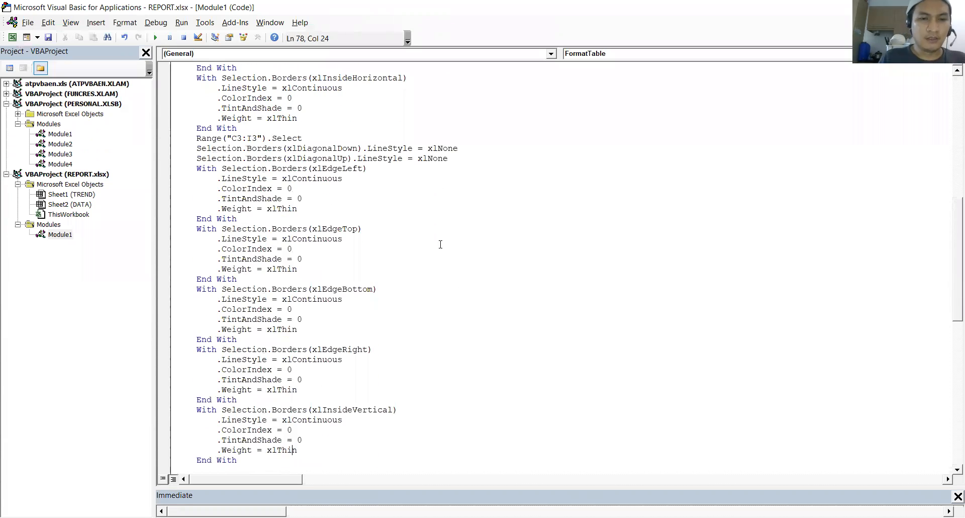
pyautogui.press('Up')
pyautogui.press('Up')
pyautogui.press('Up')
pyautogui.press('Up')
pyautogui.press('Up')
pyautogui.press('Up')
pyautogui.press('Up')
pyautogui.press('Up')
pyautogui.press('Up')
pyautogui.press('Up')
pyautogui.press('Up')
pyautogui.press('Up')
pyautogui.press('Up')
pyautogui.press('Up')
pyautogui.press('Up')
pyautogui.press('Up')
pyautogui.press('Up')
pyautogui.press('Up')
pyautogui.press('Up')
pyautogui.press('Up')
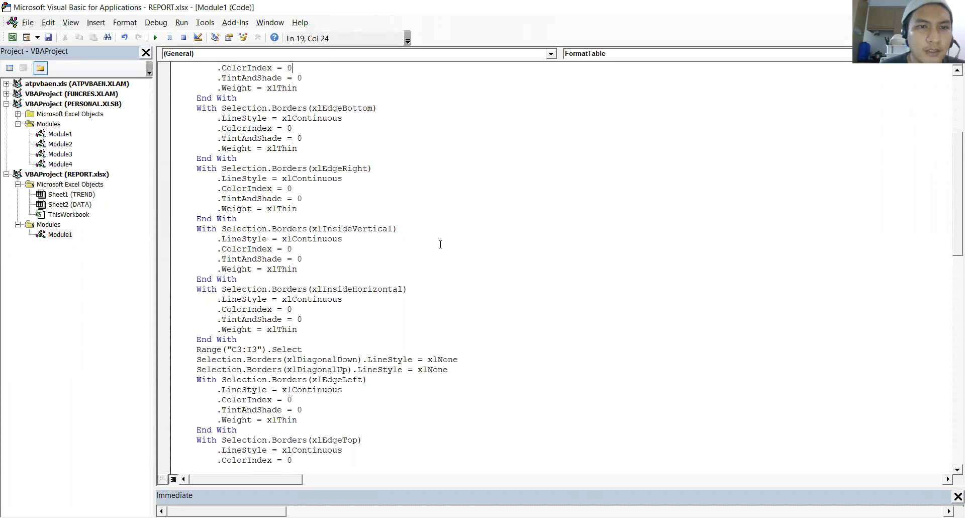
pyautogui.press('Down')
pyautogui.press('Down')
pyautogui.press('Down')
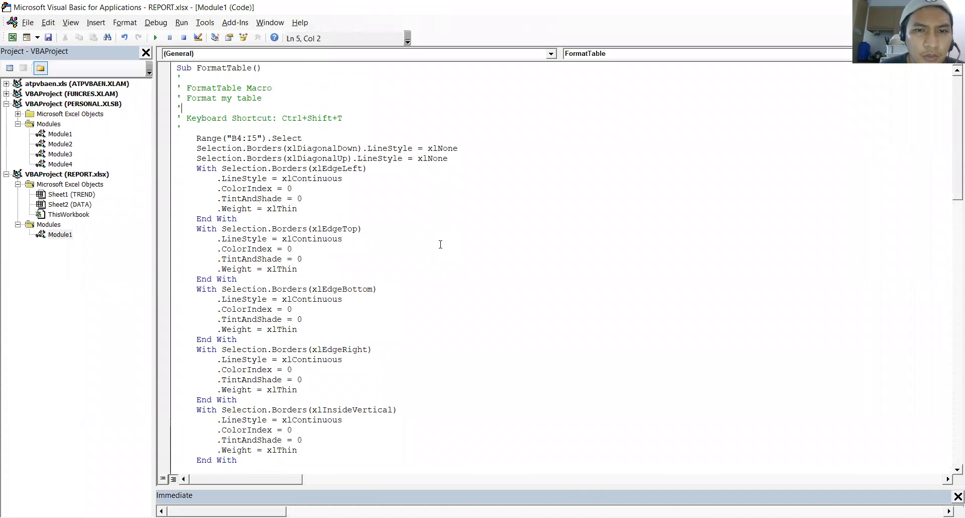
pyautogui.press('Down')
pyautogui.press('Down')
pyautogui.press('Down')
pyautogui.press('Down')
pyautogui.press('Down')
pyautogui.press('Down')
pyautogui.press('Down')
pyautogui.press('Down')
pyautogui.press('Down')
pyautogui.press('Down')
pyautogui.press('Down')
pyautogui.press('Down')
pyautogui.press('Down')
pyautogui.press('Down')
pyautogui.press('Down')
pyautogui.press('Down')
pyautogui.press('Down')
pyautogui.press('Down')
pyautogui.press('Down')
pyautogui.press('Down')
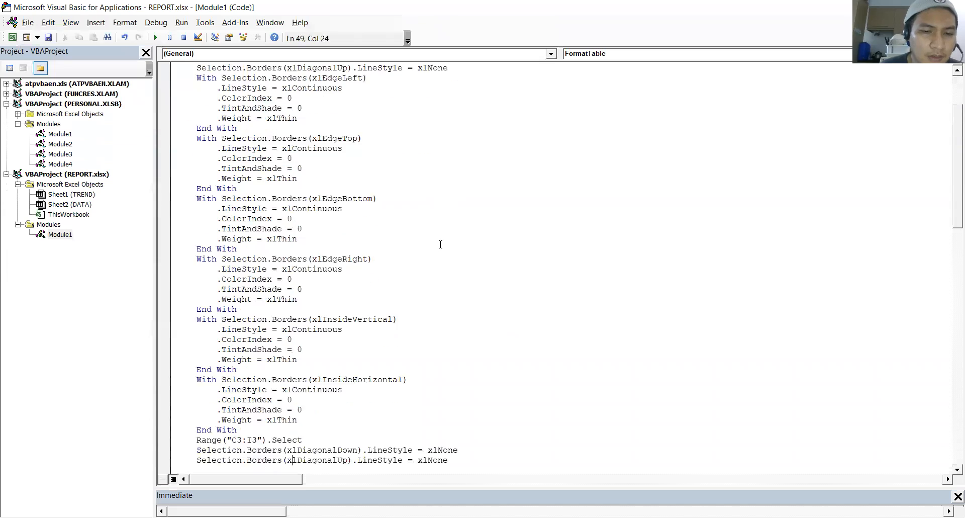
pyautogui.press('Down')
pyautogui.press('Down')
pyautogui.press('Down')
pyautogui.press('Down')
pyautogui.press('Down')
pyautogui.press('Down')
pyautogui.press('Down')
pyautogui.press('Down')
pyautogui.press('Down')
pyautogui.press('Down')
pyautogui.press('Down')
pyautogui.press('Down')
pyautogui.press('Down')
pyautogui.press('Down')
pyautogui.press('Down')
pyautogui.press('Down')
pyautogui.press('Down')
pyautogui.press('Down')
pyautogui.press('Down')
pyautogui.press('Down')
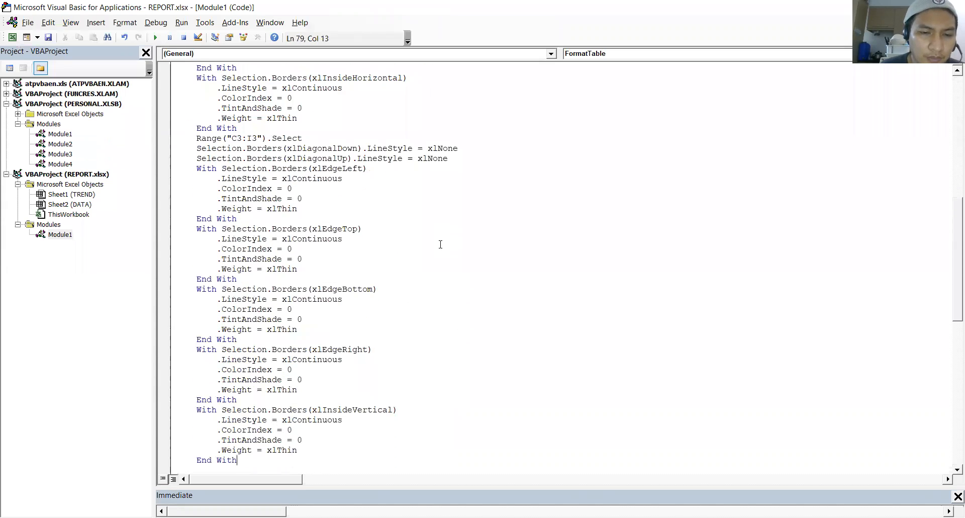
pyautogui.press('Down')
pyautogui.press('Down')
pyautogui.press('Down')
pyautogui.press('Down')
pyautogui.press('Down')
pyautogui.press('Down')
pyautogui.press('Down')
pyautogui.press('Down')
pyautogui.press('Down')
pyautogui.press('Down')
pyautogui.press('Down')
pyautogui.press('Down')
pyautogui.press('Down')
pyautogui.press('Down')
pyautogui.write('.HorizontalAlignment = xlGeneral         .VerticalAlignment = xlCenter         .WrapText = False')
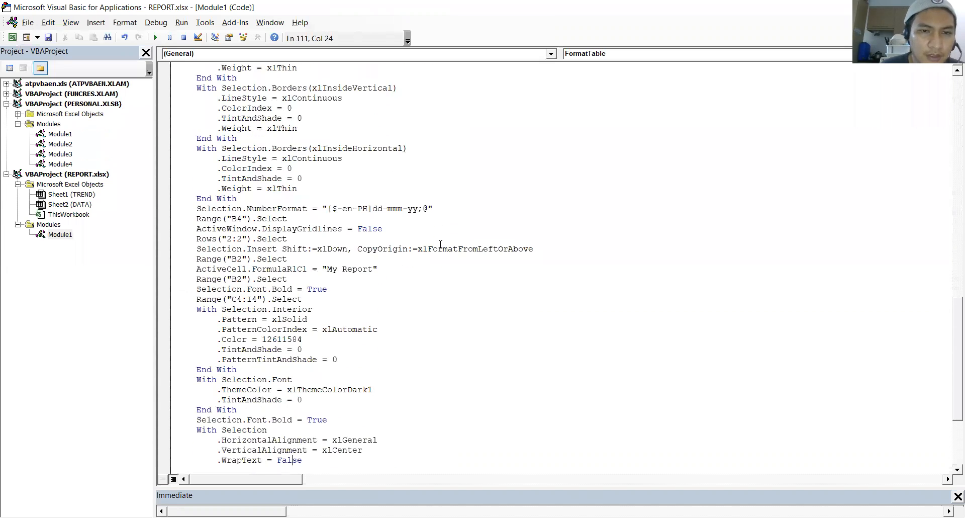
# Insert a blank line before the Selection.NumberFormat statement and another before the ActiveCell.FormulaR1C1 = "My Report" statement
pyautogui.click(259, 197)
pyautogui.press('Return')
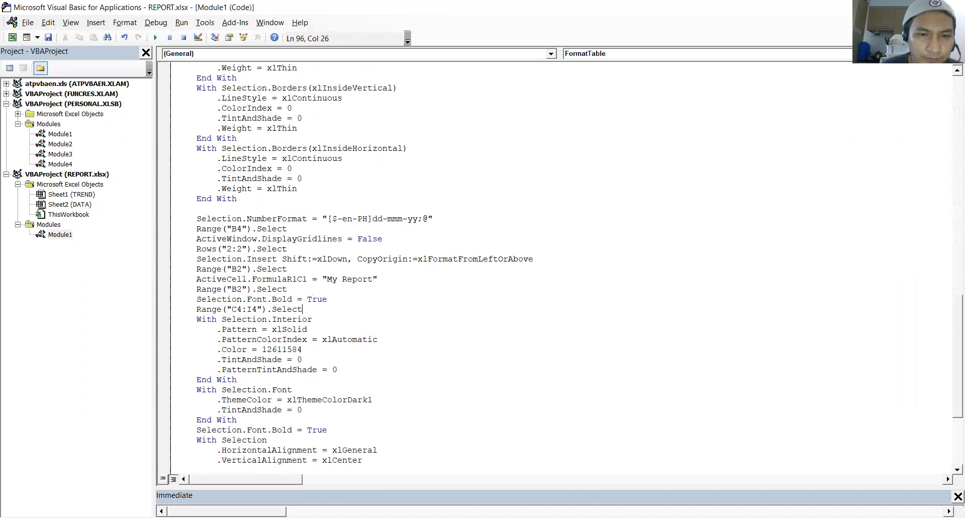
pyautogui.press('Down')
pyautogui.press('Down')
pyautogui.press('Down')
pyautogui.press('Down')
pyautogui.press('Down')
pyautogui.press('Down')
pyautogui.press('Down')
pyautogui.press('Down')
pyautogui.press('Down')
pyautogui.press('Down')
pyautogui.press('Down')
pyautogui.press('Down')
pyautogui.press('Down')
pyautogui.press('Down')
pyautogui.press('Down')
pyautogui.press('Down')
pyautogui.press('Down')
pyautogui.press('Down')
pyautogui.press('Down')
pyautogui.press('Down')
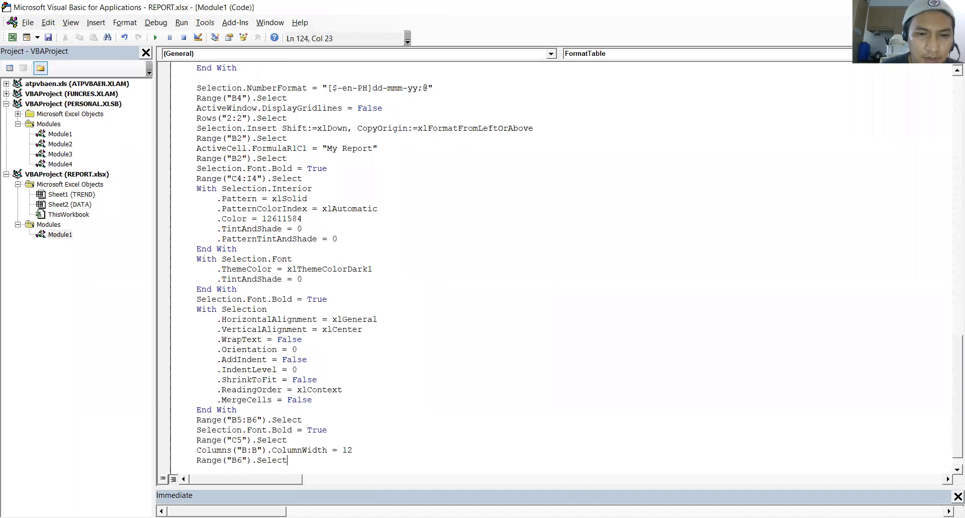
pyautogui.press('Up')
pyautogui.press('Up')
pyautogui.press('Up')
pyautogui.press('Up')
pyautogui.press('Up')
pyautogui.press('Up')
pyautogui.press('Up')
pyautogui.press('Up')
pyautogui.press('Up')
pyautogui.press('Up')
pyautogui.press('Up')
pyautogui.press('Up')
pyautogui.press('Up')
pyautogui.press('Up')
pyautogui.press('Up')
pyautogui.press('Up')
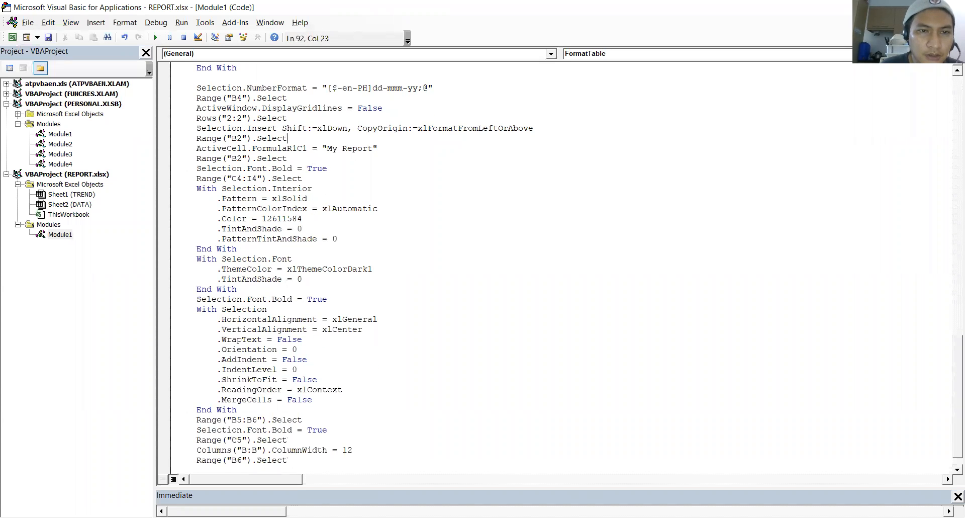
pyautogui.press('Return')
# Insert a blank line before End Sub at the end of the FormatTable macro
pyautogui.press('Down')
pyautogui.press('Down')
pyautogui.press('Down')
pyautogui.press('Down')
pyautogui.press('Down')
pyautogui.press('Down')
pyautogui.press('Down')
pyautogui.press('Down')
pyautogui.press('Down')
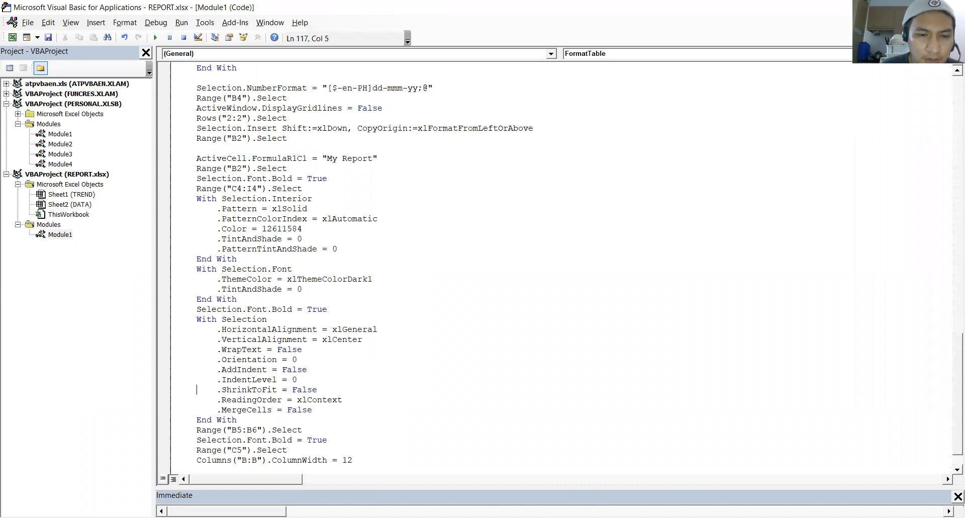
pyautogui.press('Down')
pyautogui.press('Down')
pyautogui.press('Down')
pyautogui.press('Down')
pyautogui.press('Down')
pyautogui.press('Down')
pyautogui.press('Down')
pyautogui.press('Down')
pyautogui.press('Down')
pyautogui.press('Down')
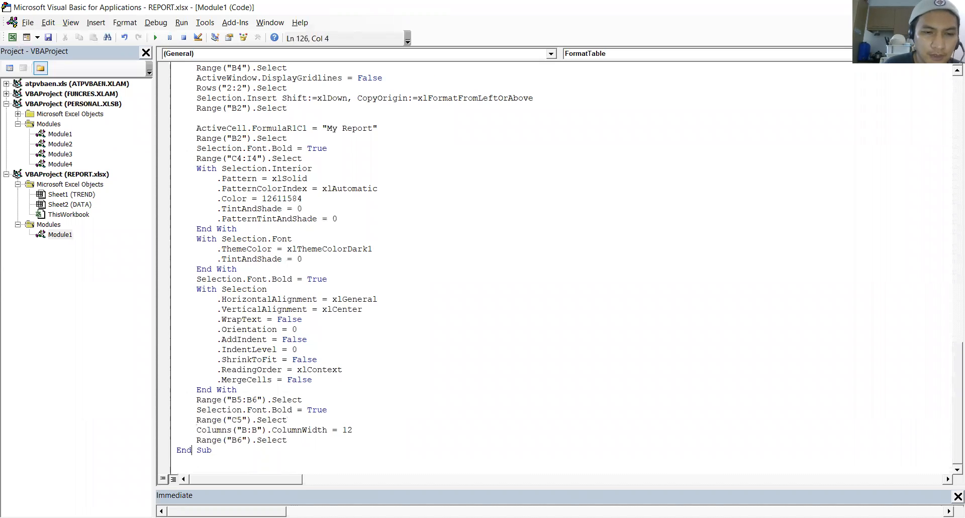
pyautogui.press('Return')
pyautogui.press('Up')
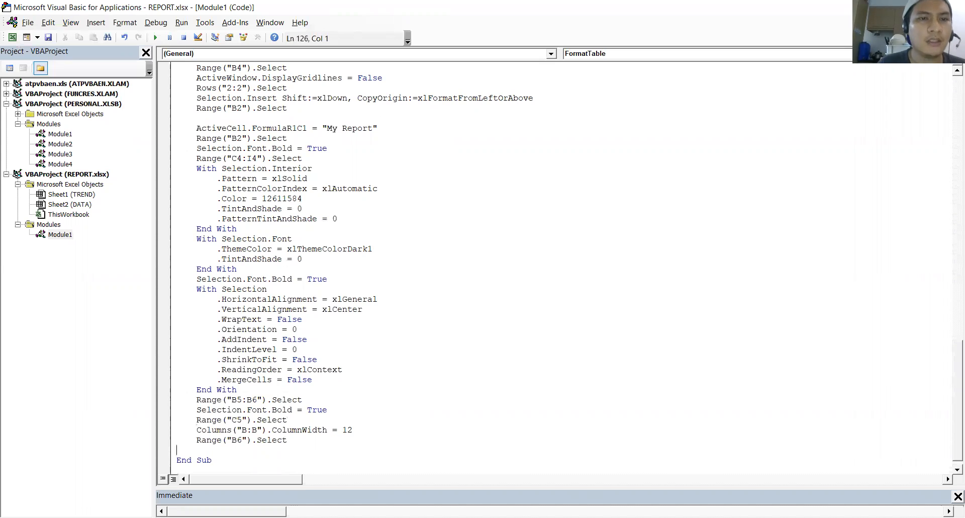
# Save the REPORT workbook from the Visual Basic editor, accepting the macro-free format
pyautogui.press('Up')
pyautogui.press('Up')
pyautogui.press('Up')
pyautogui.press('Up')
pyautogui.press('Up')
pyautogui.press('Up')
pyautogui.press('Up')
pyautogui.press('Up')
pyautogui.press('Up')
pyautogui.press('Up')
pyautogui.press('Up')
pyautogui.press('Up')
pyautogui.press('Up')
pyautogui.press('Up')
pyautogui.press('Up')
pyautogui.press('Up')
pyautogui.press('Up')
pyautogui.press('Up')
pyautogui.press('Up')
pyautogui.press('Up')
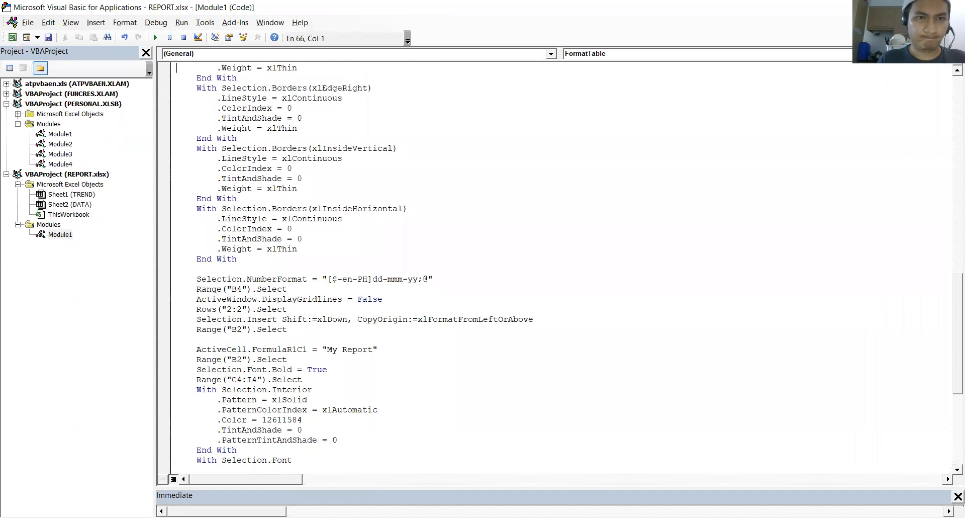
pyautogui.press('Up')
pyautogui.press('Up')
pyautogui.press('Up')
pyautogui.press('Up')
pyautogui.press('Up')
pyautogui.press('Up')
pyautogui.press('Up')
pyautogui.press('Up')
pyautogui.press('Up')
pyautogui.press('Up')
pyautogui.press('Up')
pyautogui.press('Up')
pyautogui.press('Up')
pyautogui.press('Up')
pyautogui.press('Up')
pyautogui.press('Up')
pyautogui.press('Up')
pyautogui.press('Up')
pyautogui.press('Up')
pyautogui.press('Up')
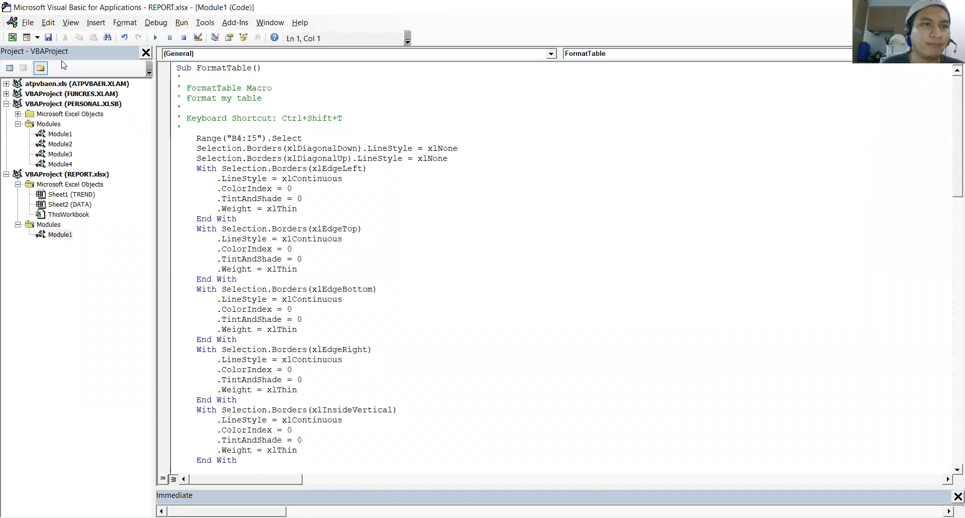
pyautogui.click(48, 39)
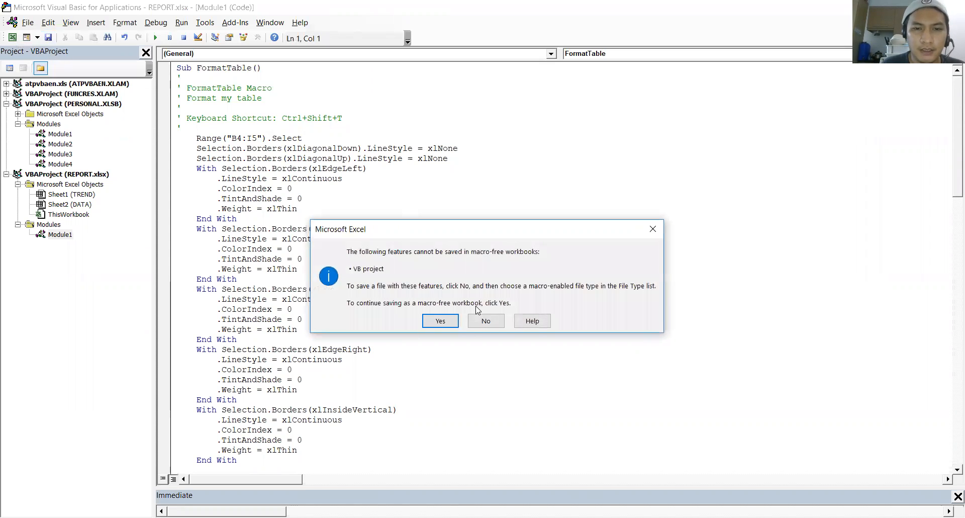
pyautogui.click(441, 322)
# Switch back to the Excel workbook and save REPORT as a macro-enabled workbook in the DEVELOPMENT folder
pyautogui.click(12, 39)
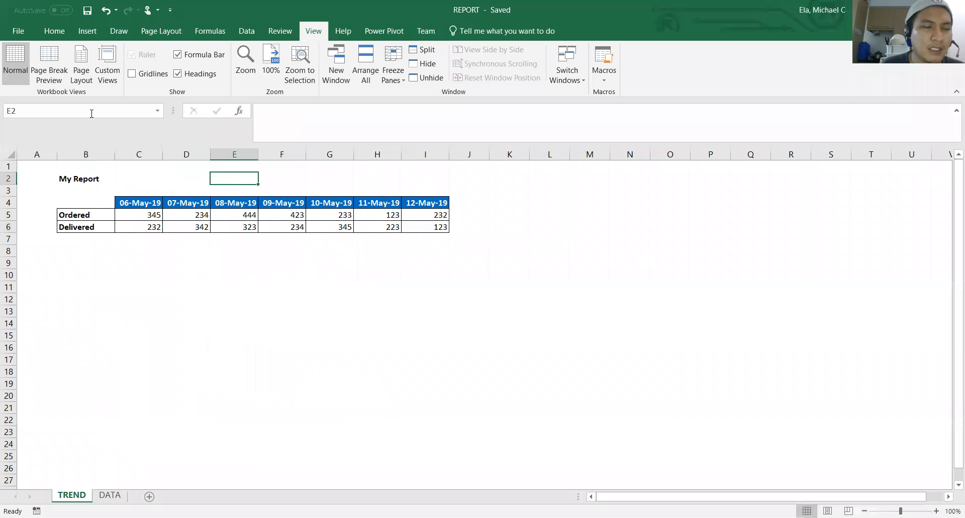
pyautogui.click(19, 31)
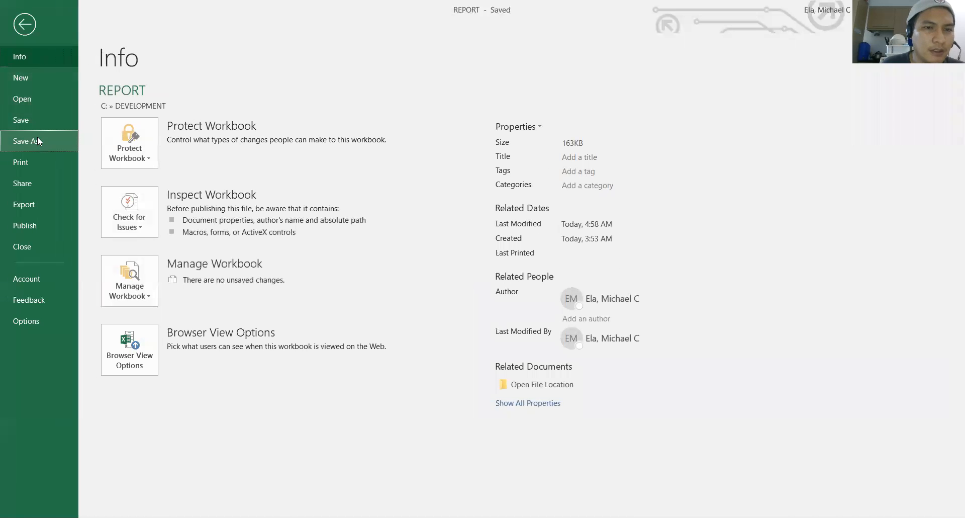
pyautogui.click(37, 137)
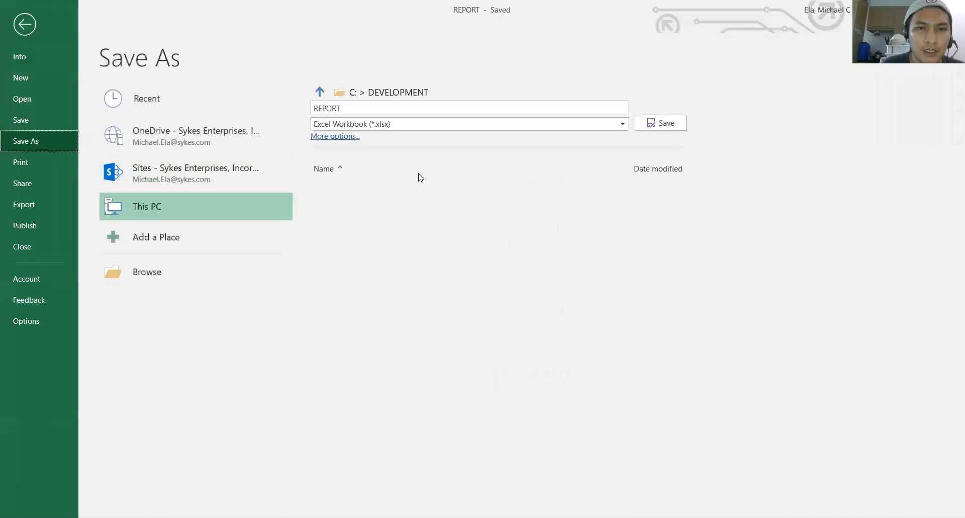
pyautogui.click(388, 125)
pyautogui.click(388, 146)
pyautogui.click(652, 126)
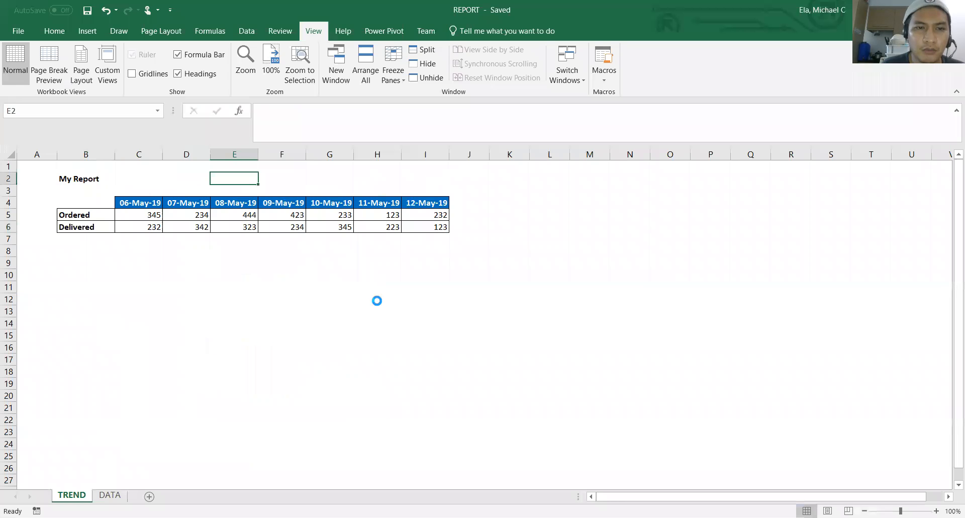
pyautogui.click(273, 273)
pyautogui.click(155, 253)
pyautogui.click(68, 179)
pyautogui.click(118, 263)
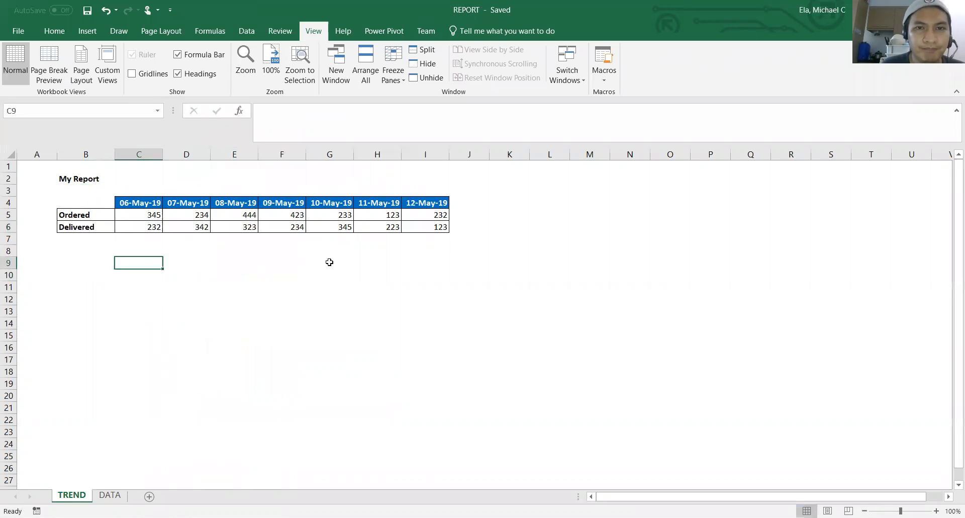
# Remove the bold, fill colour and borders from the report range B2:J9 on the TREND sheet
pyautogui.moveTo(65, 179); pyautogui.dragTo(477, 264)
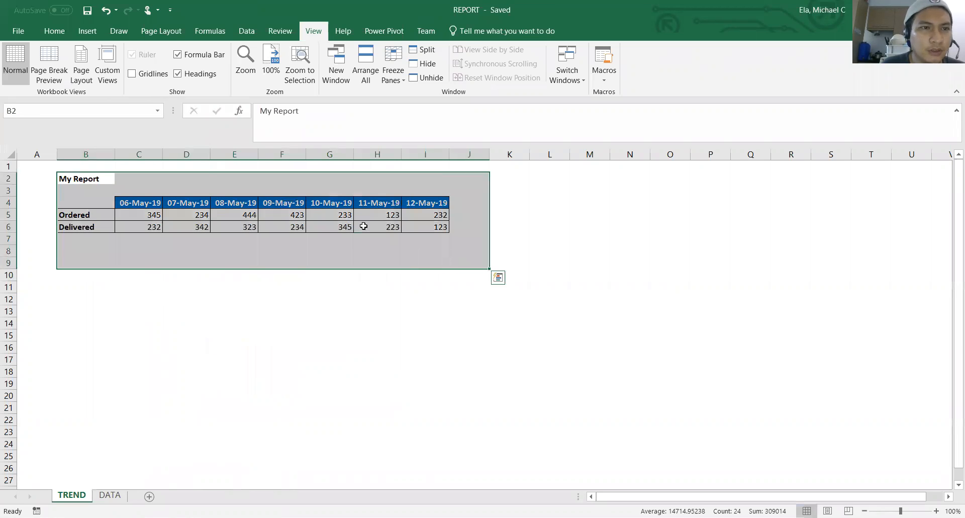
pyautogui.click(55, 31)
pyautogui.click(103, 75)
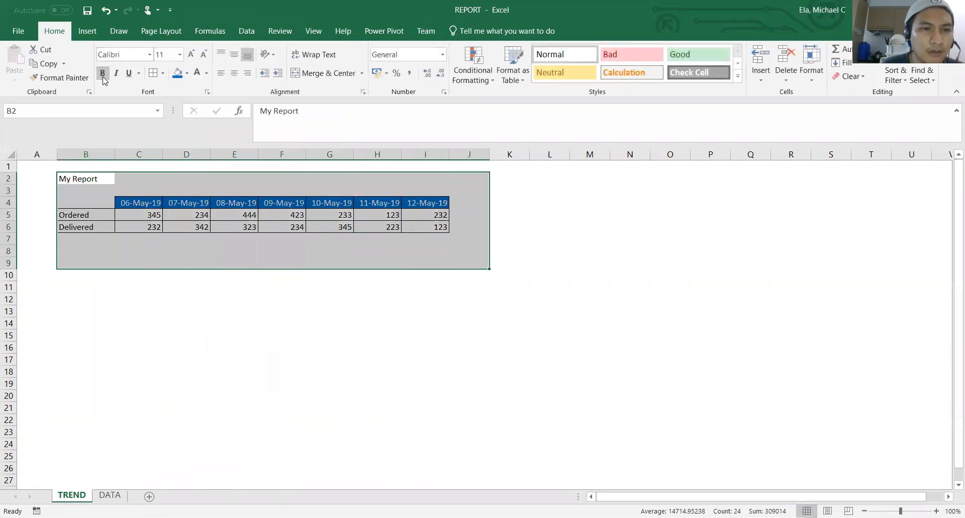
pyautogui.click(186, 74)
pyautogui.press('Escape')
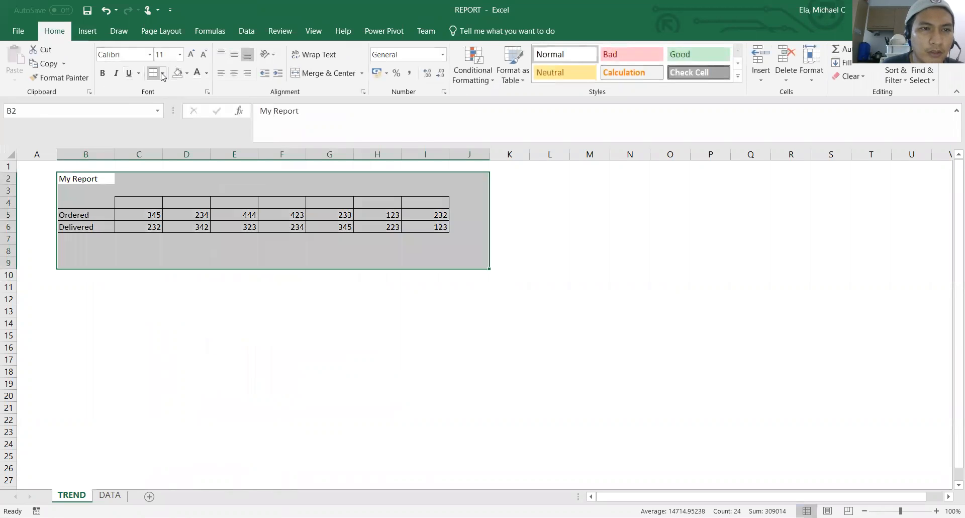
pyautogui.click(164, 73)
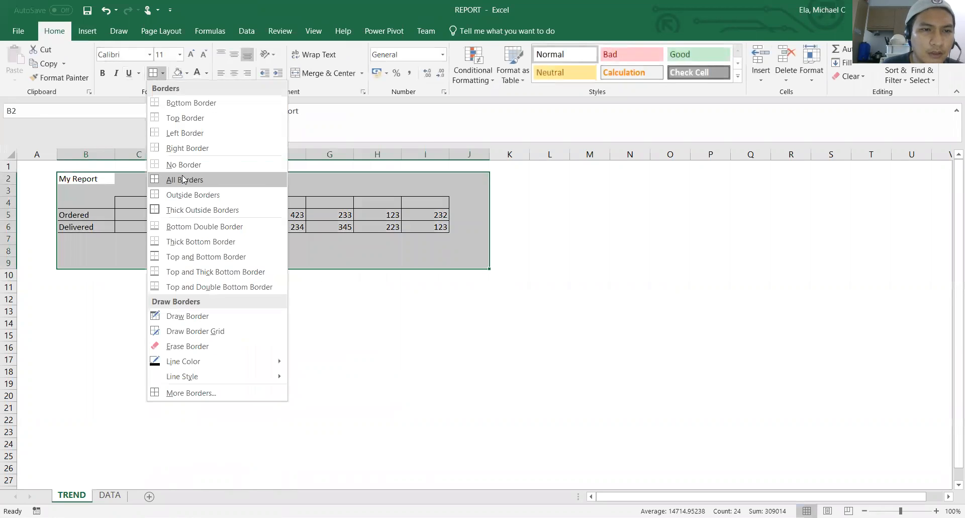
pyautogui.click(183, 164)
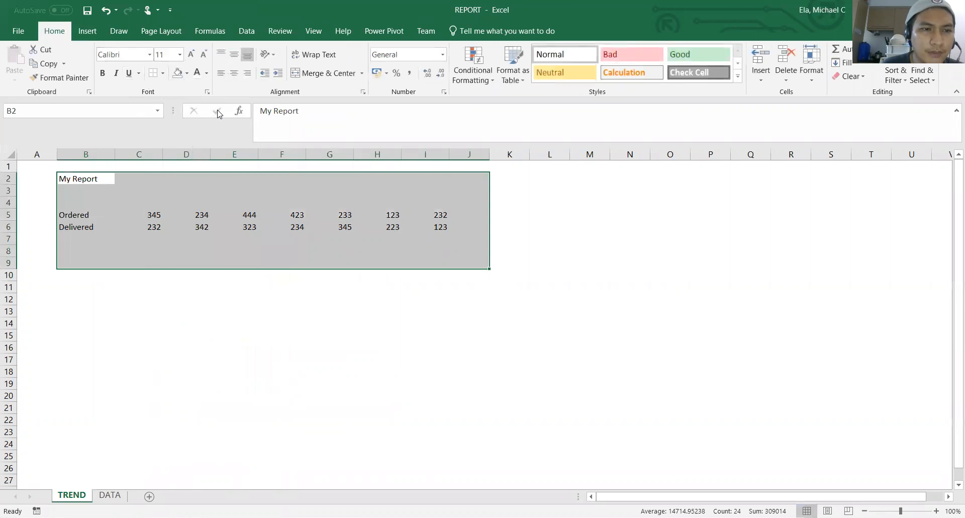
# Turn the gridlines back on for the TREND sheet and deselect the report range
pyautogui.click(314, 31)
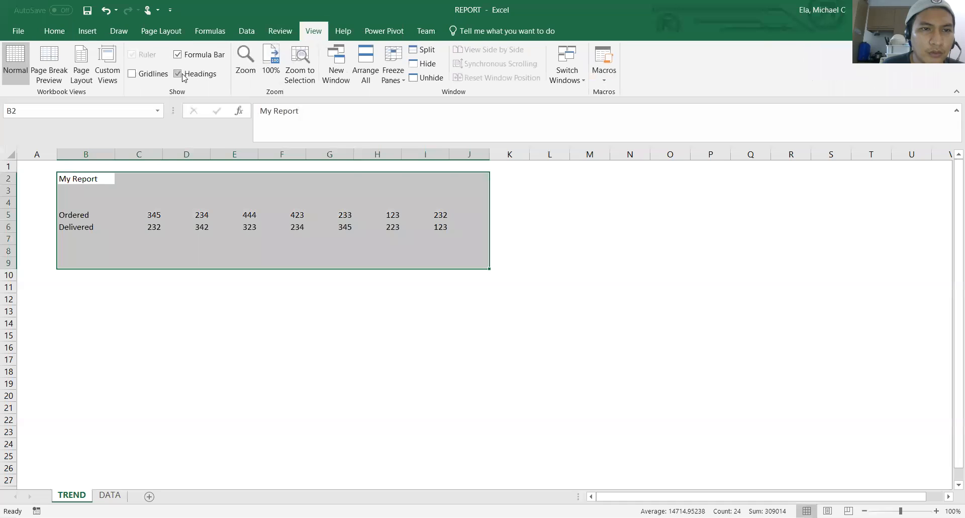
pyautogui.click(165, 76)
pyautogui.click(204, 298)
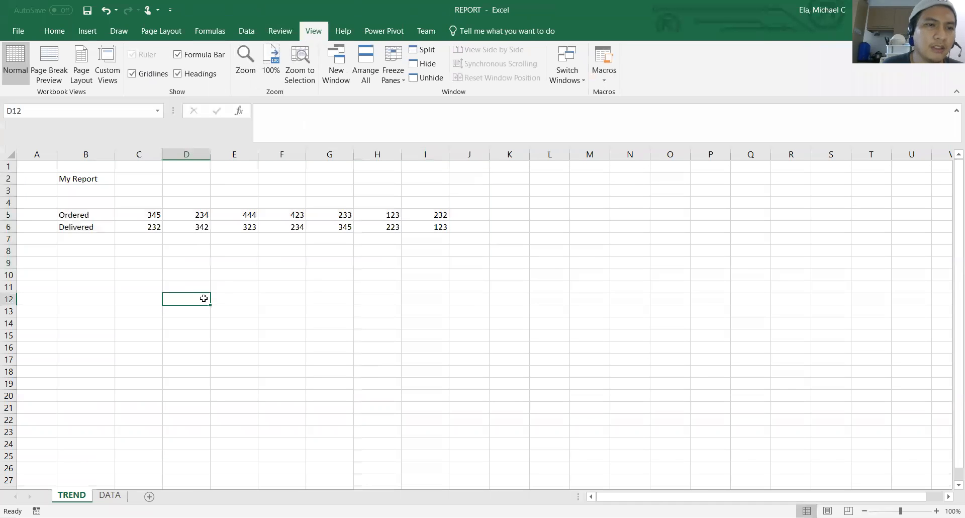
# Delete the My Report title row, row 2, from the TREND sheet
pyautogui.click(8, 178)
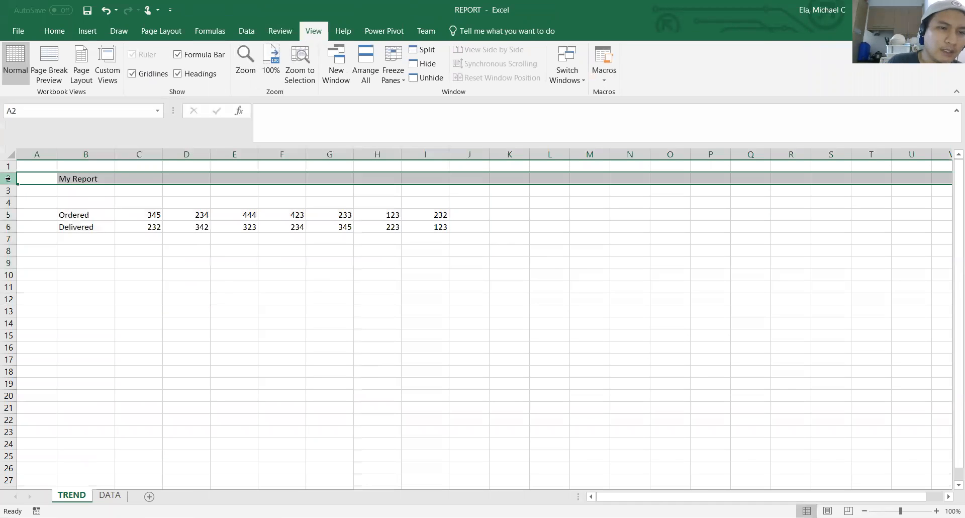
pyautogui.rightClick(8, 178)
pyautogui.click(39, 283)
pyautogui.click(282, 274)
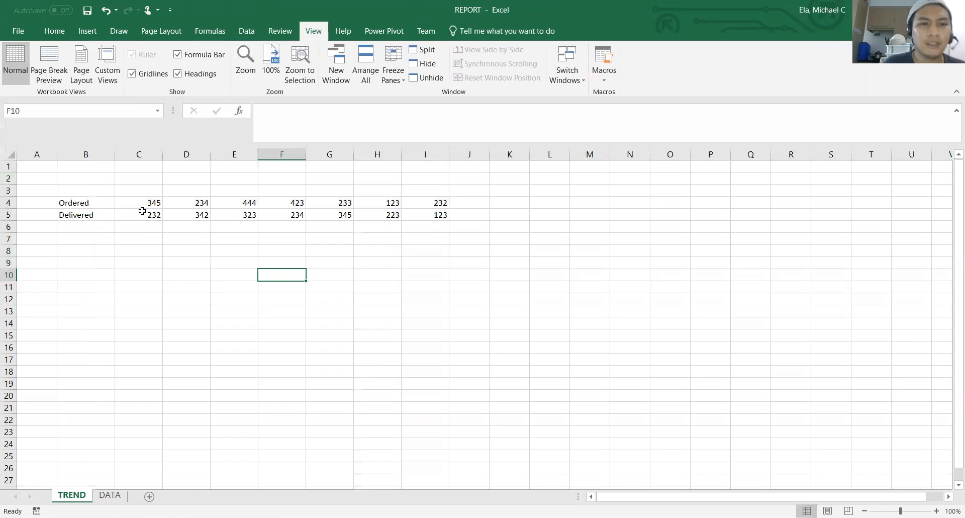
# Run the FormatTable macro on the TREND sheet
pyautogui.click(603, 80)
pyautogui.click(614, 95)
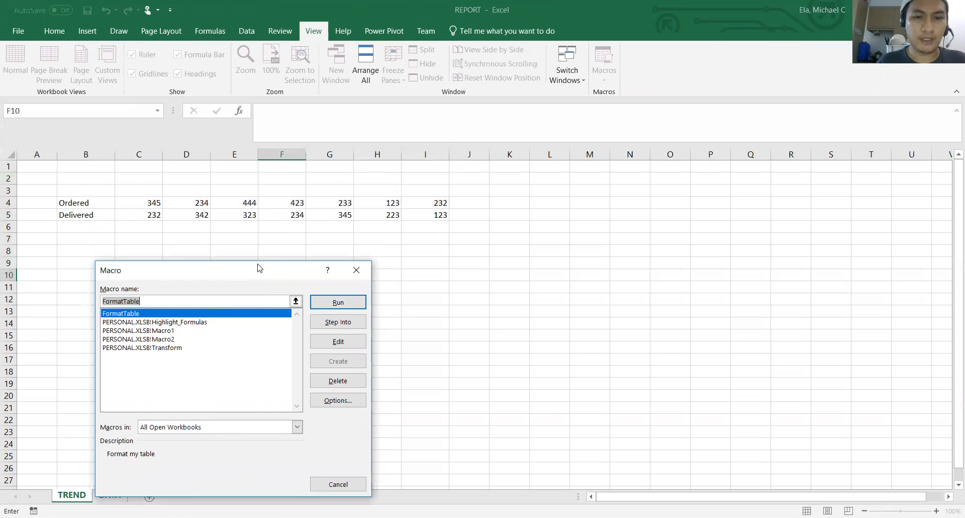
pyautogui.moveTo(257, 268); pyautogui.dragTo(634, 147)
pyautogui.click(711, 184)
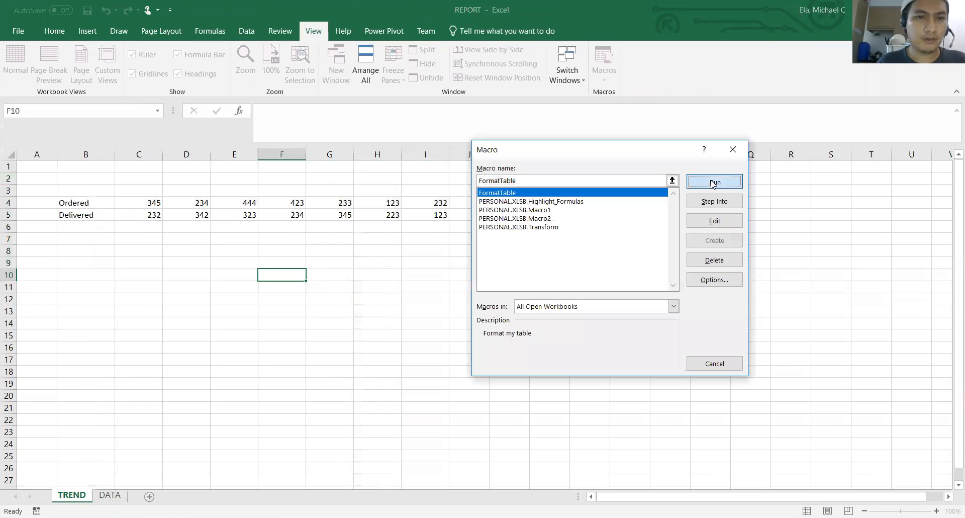
pyautogui.click(67, 178)
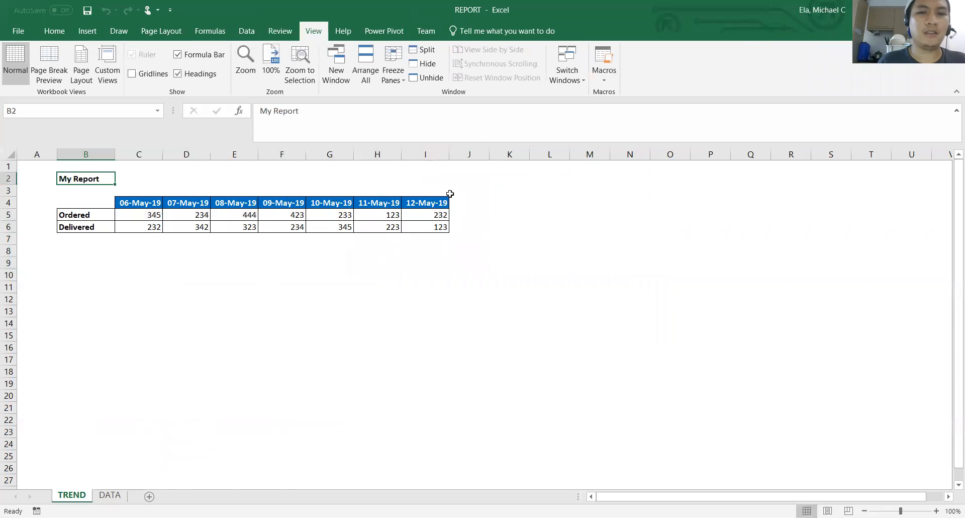
pyautogui.click(75, 198)
pyautogui.click(75, 214)
pyautogui.click(74, 189)
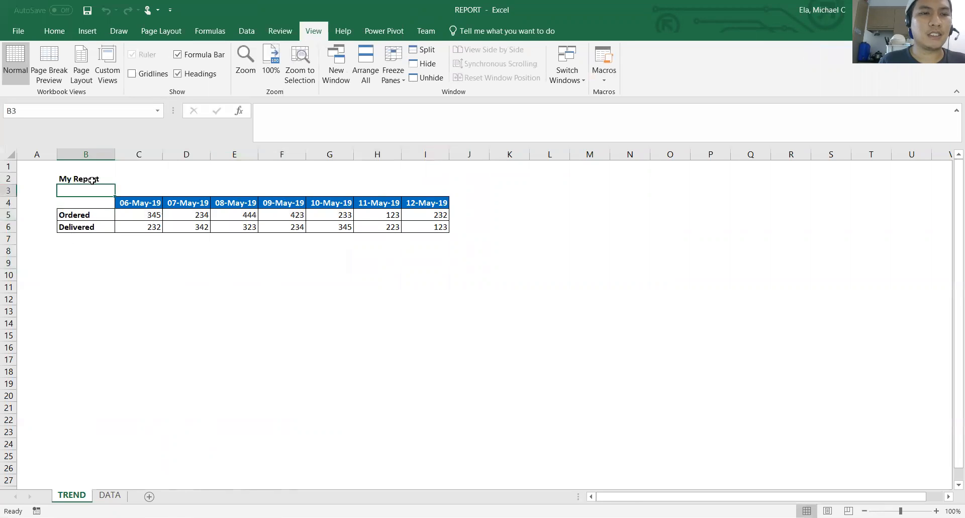
pyautogui.moveTo(85, 175); pyautogui.dragTo(450, 274)
# Delete row 2 of the formatted TREND report and show the sheet's gridlines again
pyautogui.click(8, 179)
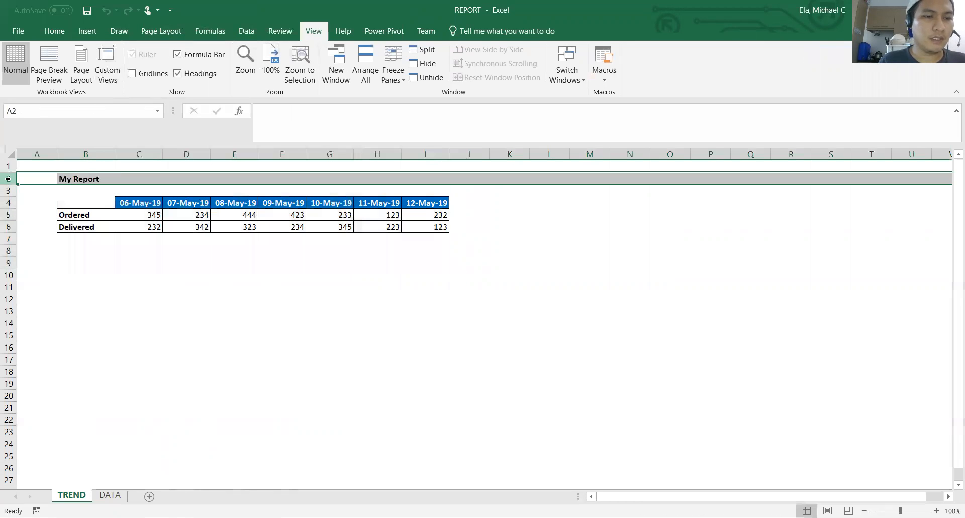
pyautogui.hotkey('ctrl', '-')
pyautogui.moveTo(78, 190); pyautogui.dragTo(480, 251)
pyautogui.click(131, 74)
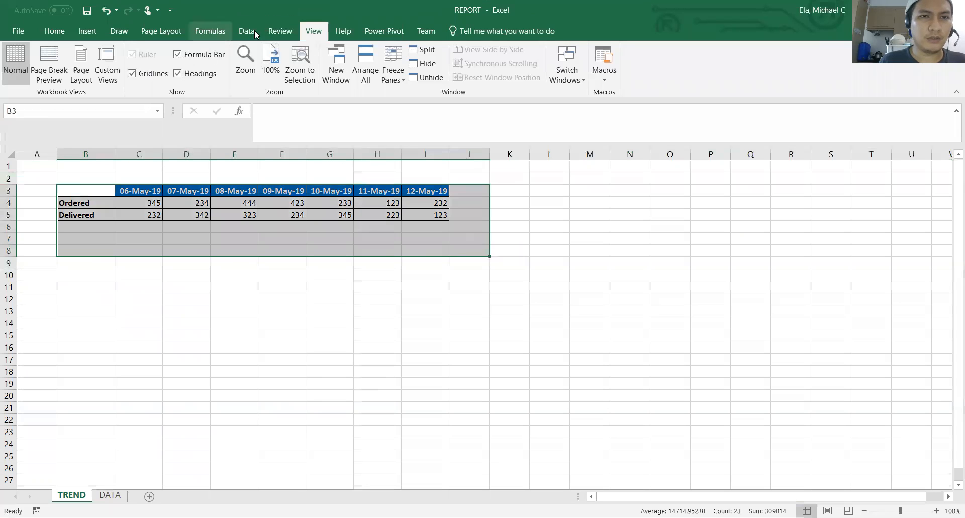
# Remove the borders and fill colour from range B3:J8 and rerun the FormatTable macro on the TREND sheet
pyautogui.click(54, 31)
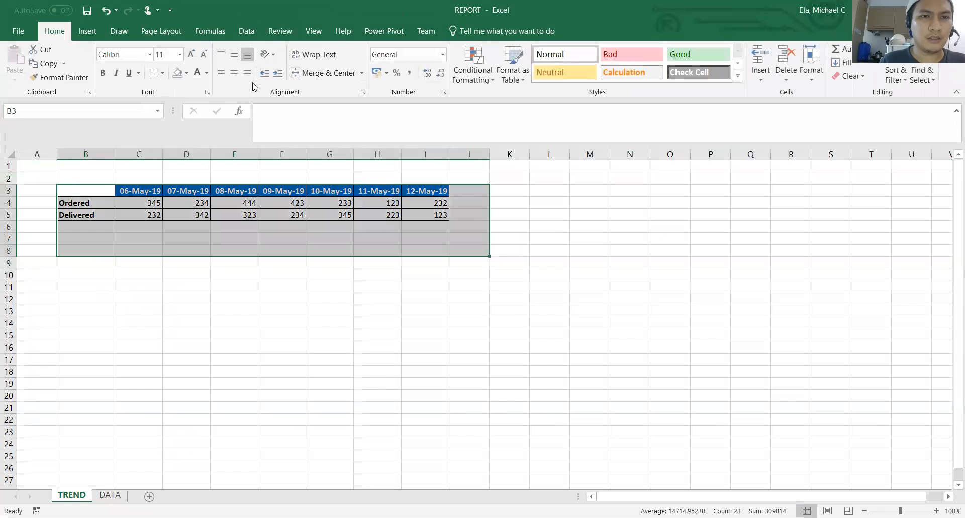
pyautogui.click(154, 76)
pyautogui.click(177, 73)
pyautogui.click(269, 227)
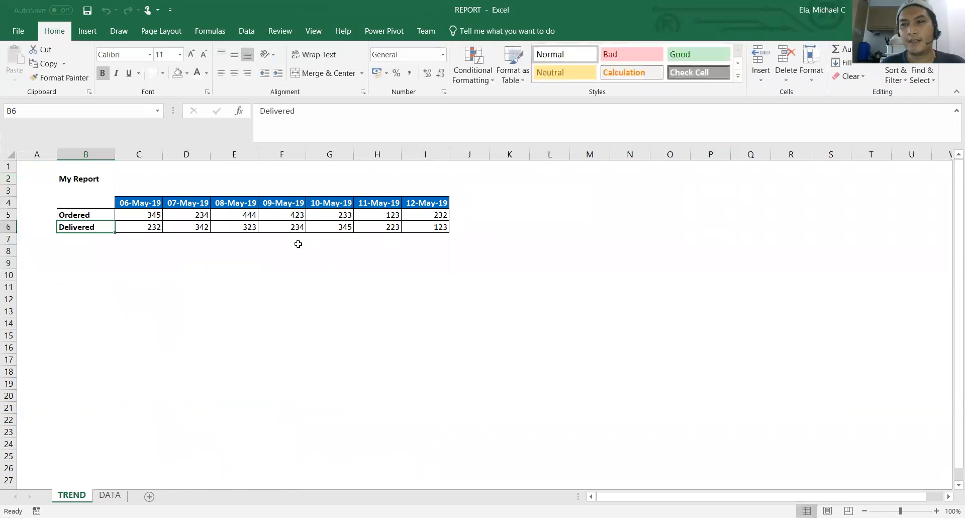
pyautogui.click(69, 181)
pyautogui.moveTo(73, 201); pyautogui.dragTo(509, 261)
pyautogui.click(352, 239)
pyautogui.click(158, 236)
pyautogui.click(160, 266)
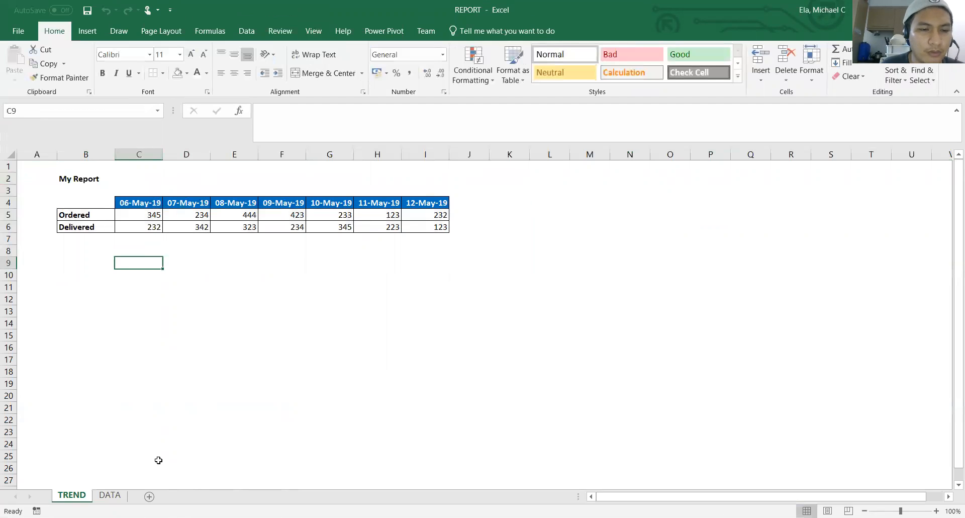
# On the DATA sheet, start recording a macro named FormatData with shortcut Ctrl+Shift+D and a description, stored in This Workbook
pyautogui.click(110, 495)
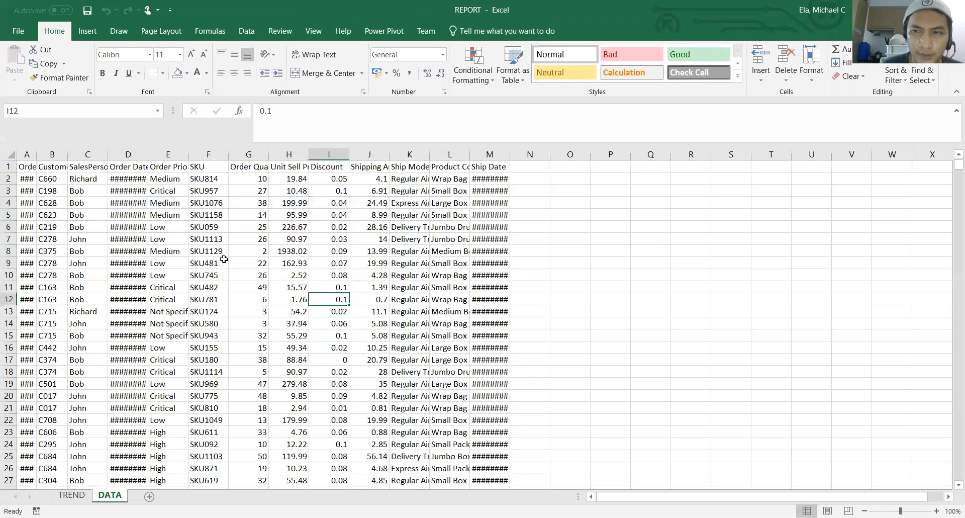
pyautogui.click(27, 154)
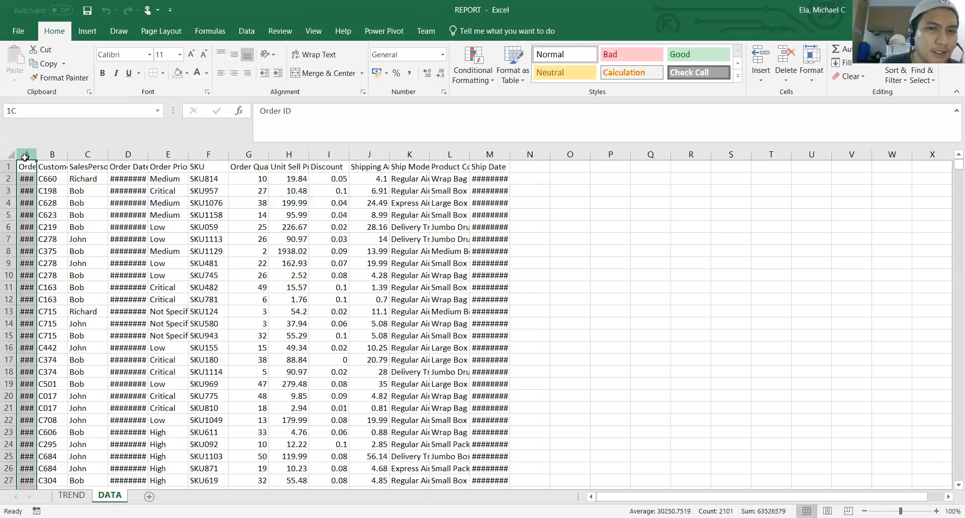
pyautogui.click(439, 224)
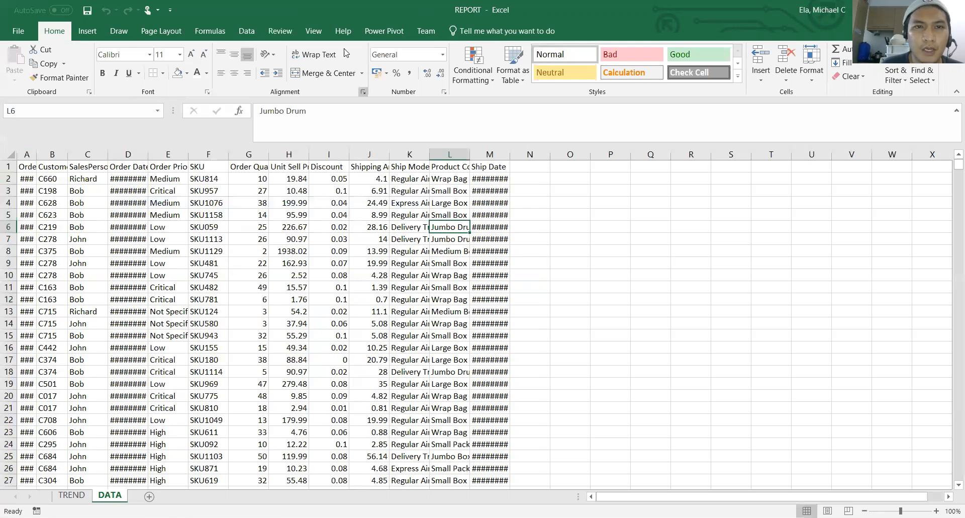
pyautogui.click(314, 30)
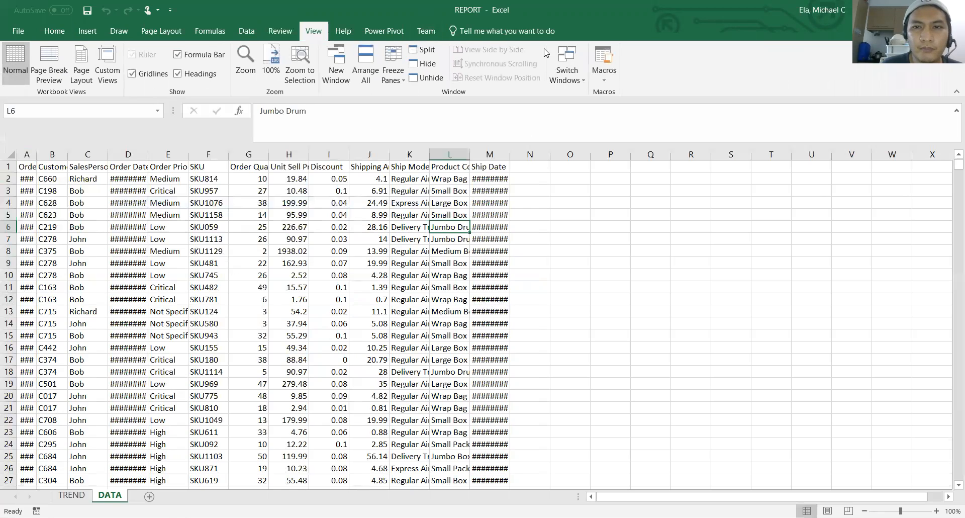
pyautogui.click(610, 76)
pyautogui.click(624, 112)
pyautogui.write('FormatData')
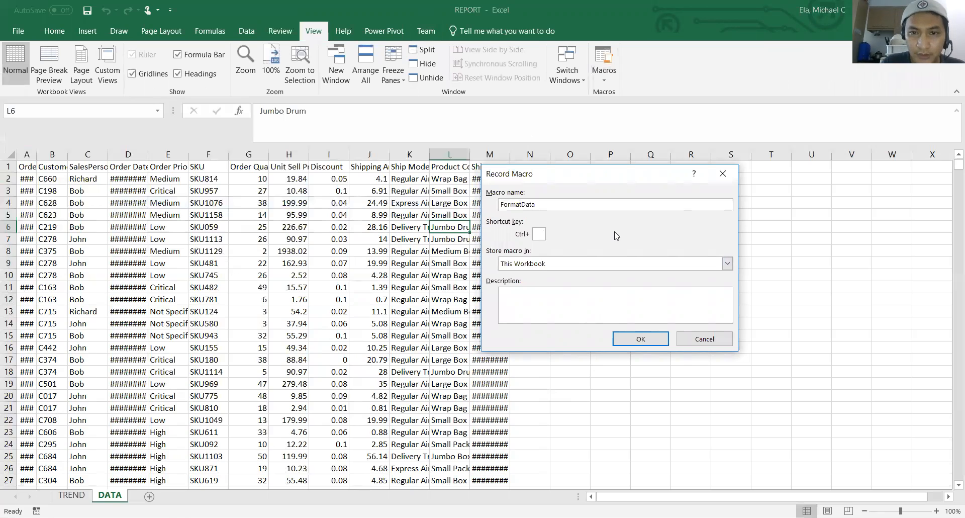
pyautogui.write('D')
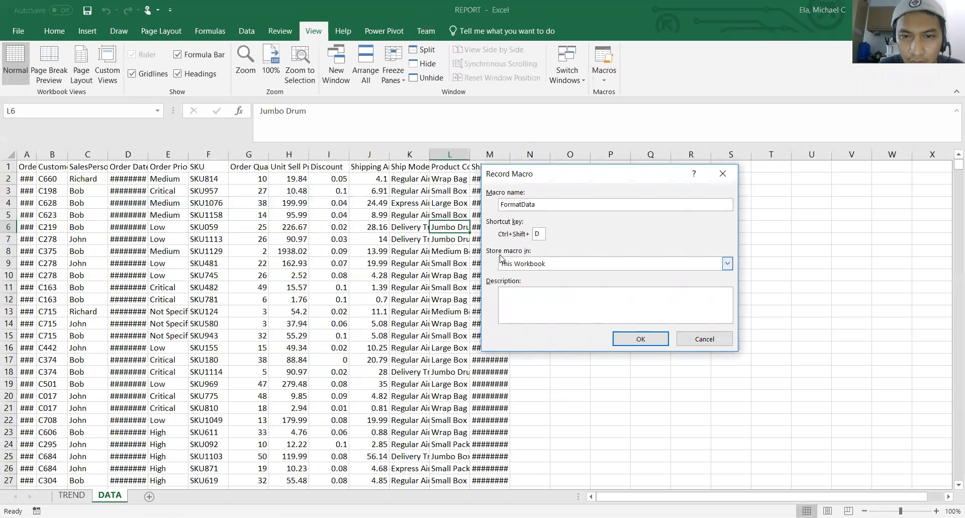
pyautogui.click(529, 292)
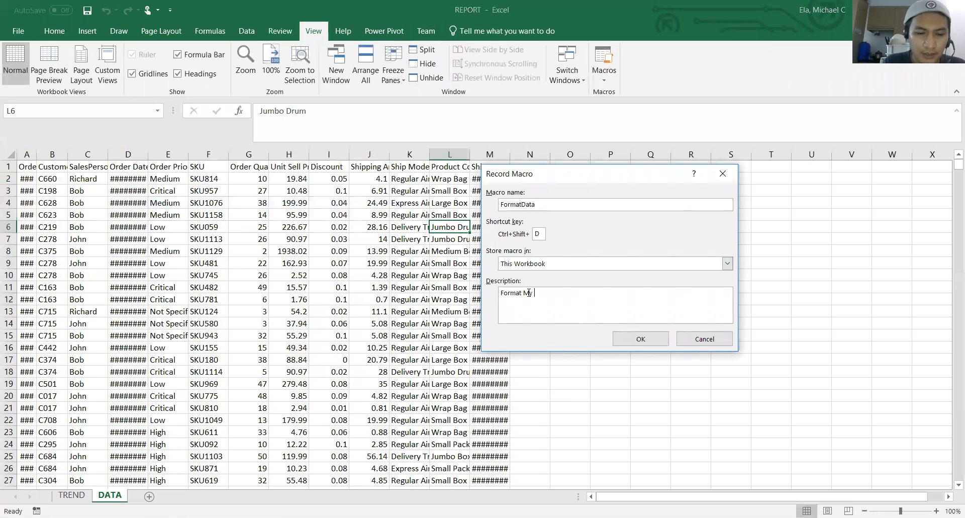
pyautogui.click(640, 338)
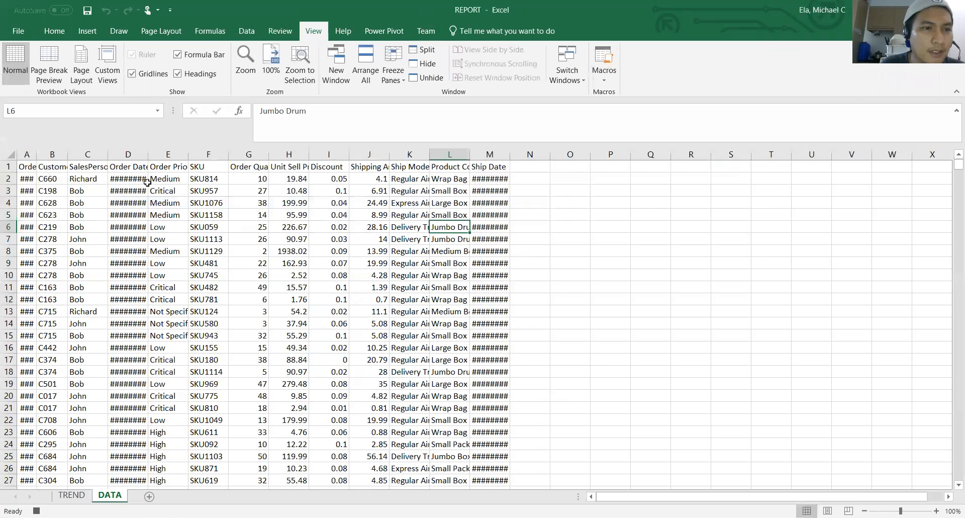
# AutoFit the widths of columns A to M on the DATA sheet
pyautogui.click(28, 155)
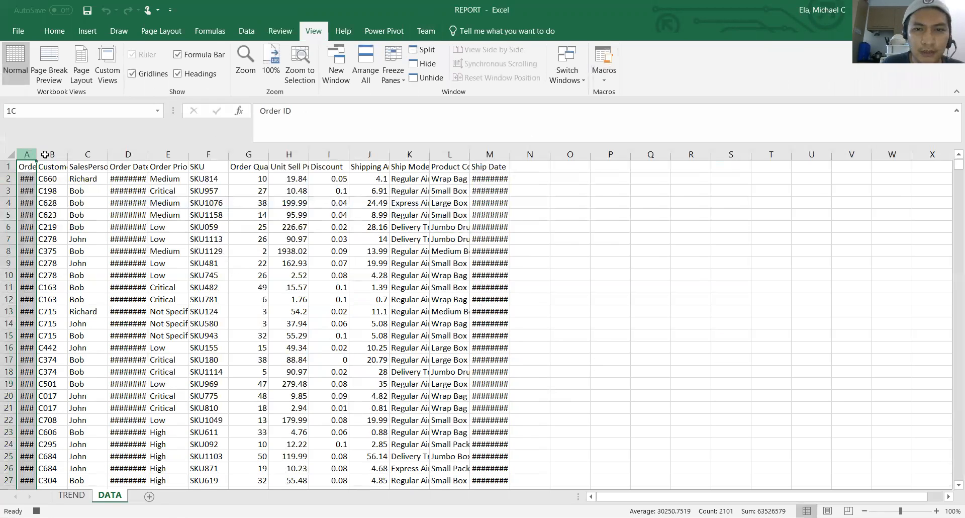
pyautogui.keyDown('shift'); pyautogui.click(503, 155); pyautogui.keyUp('shift')
pyautogui.doubleClick(507, 155)
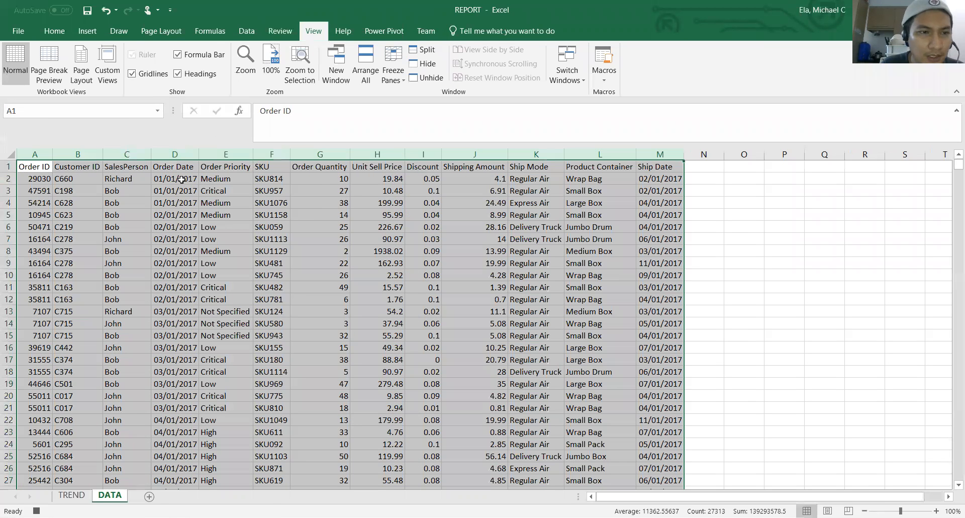
# Freeze the header row of the DATA sheet, using cell B2 as the reference cell
pyautogui.click(81, 177)
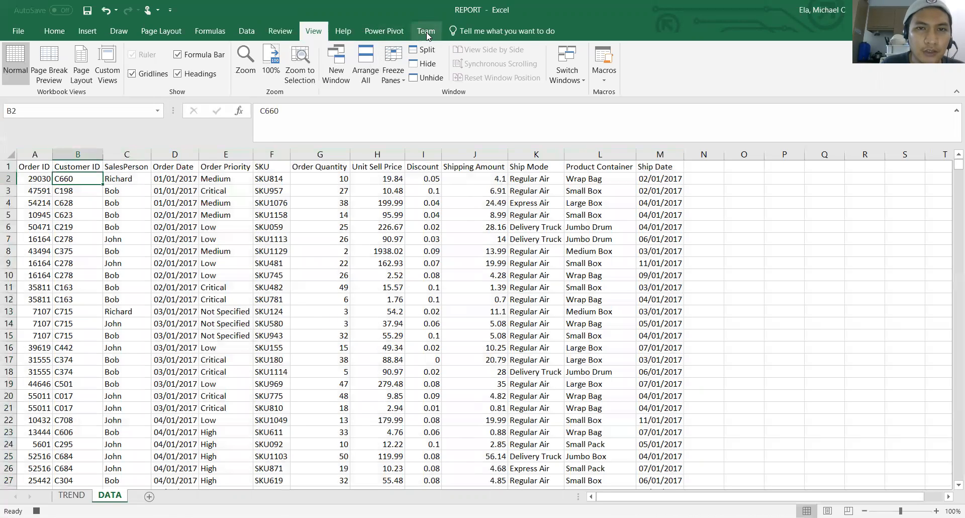
pyautogui.click(247, 31)
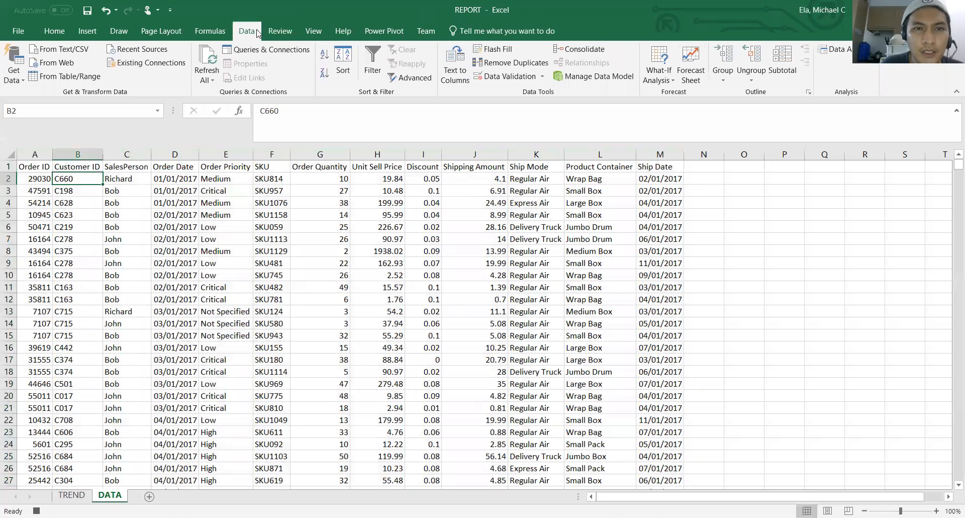
pyautogui.click(280, 31)
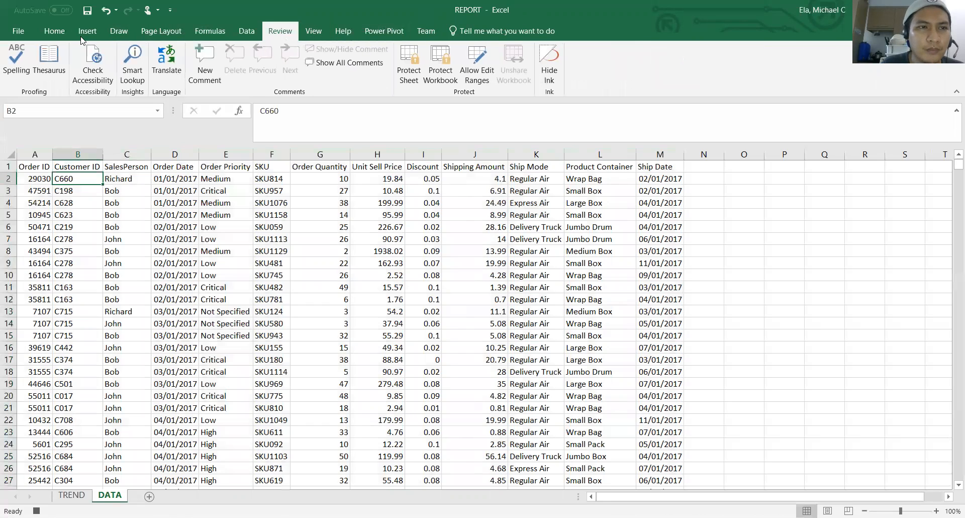
pyautogui.click(54, 31)
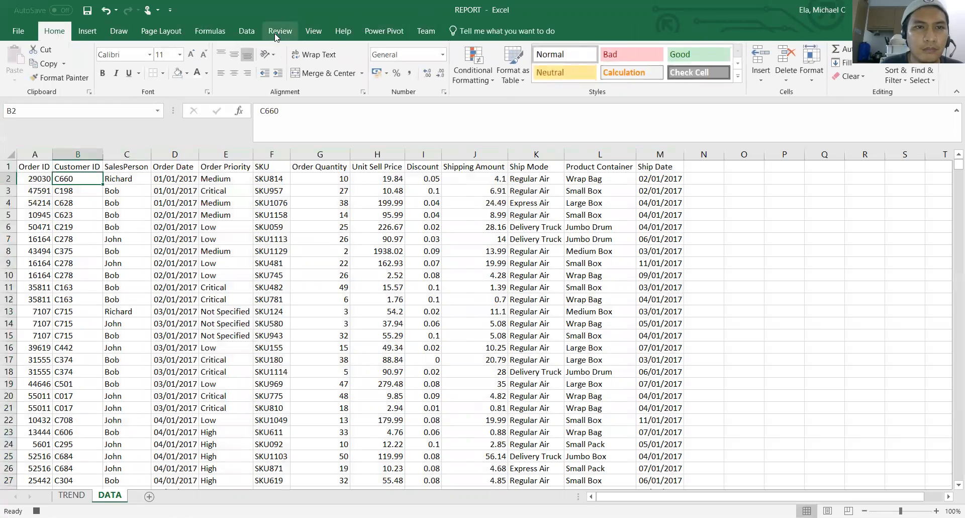
pyautogui.click(246, 31)
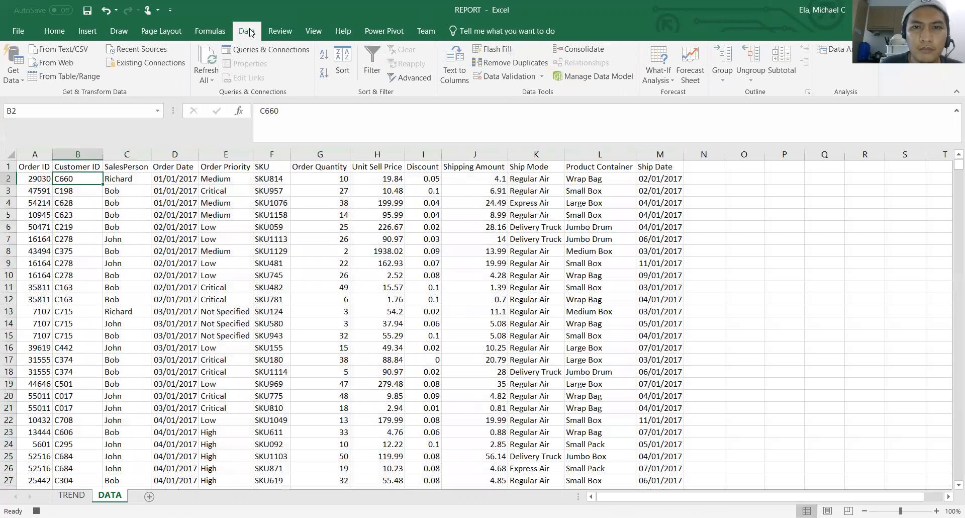
pyautogui.click(288, 34)
pyautogui.click(317, 32)
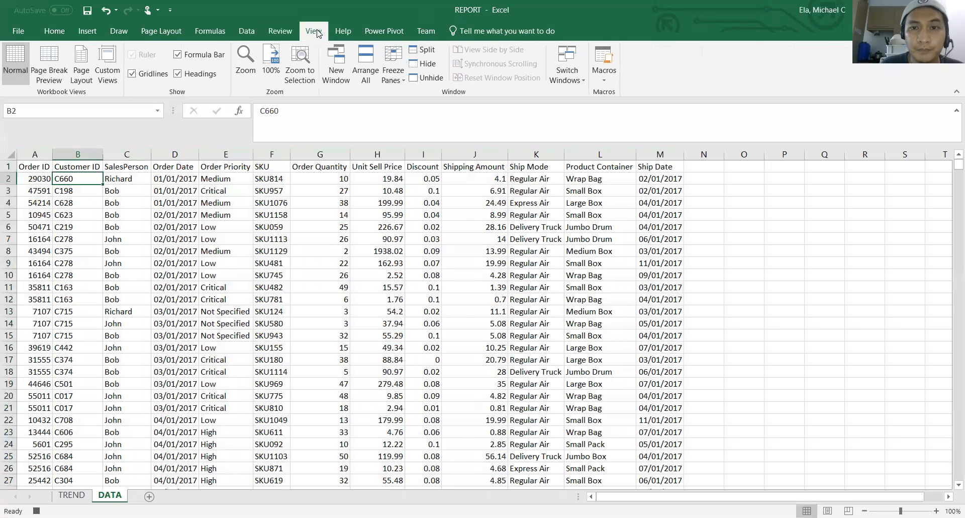
pyautogui.click(393, 71)
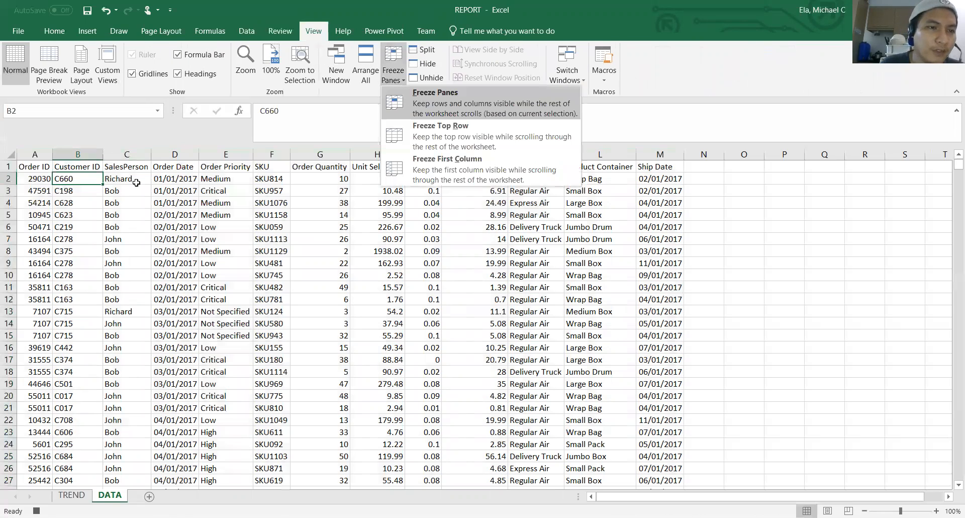
pyautogui.click(162, 204)
# Move down and back up through the order records to check the frozen header row
pyautogui.click(162, 209)
pyautogui.press('Down')
pyautogui.press('Down')
pyautogui.press('Down')
pyautogui.press('Down')
pyautogui.press('Down')
pyautogui.press('Down')
pyautogui.press('Down')
pyautogui.press('Down')
pyautogui.press('Down')
pyautogui.press('Down')
pyautogui.press('Down')
pyautogui.press('Down')
pyautogui.press('Down')
pyautogui.press('Down')
pyautogui.press('Down')
pyautogui.press('Down')
pyautogui.press('Down')
pyautogui.press('Down')
pyautogui.press('Down')
pyautogui.press('Down')
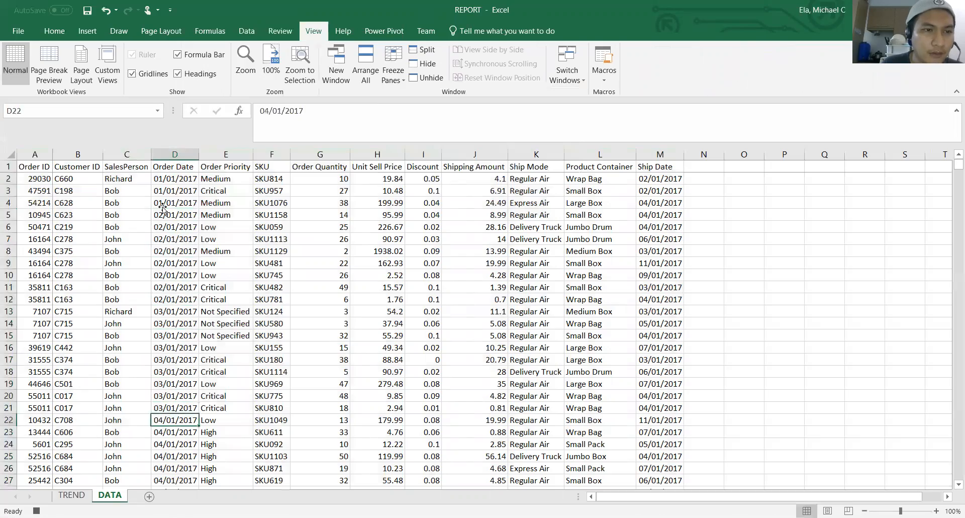
pyautogui.press('Up')
pyautogui.press('Up')
pyautogui.press('Up')
pyautogui.press('Up')
pyautogui.press('Up')
pyautogui.press('Up')
pyautogui.press('Up')
pyautogui.press('Up')
pyautogui.press('Up')
pyautogui.press('Up')
pyautogui.press('Up')
pyautogui.press('Up')
pyautogui.press('Up')
pyautogui.press('Up')
pyautogui.press('Up')
pyautogui.press('Up')
pyautogui.press('Up')
pyautogui.press('Up')
pyautogui.press('Up')
pyautogui.press('Up')
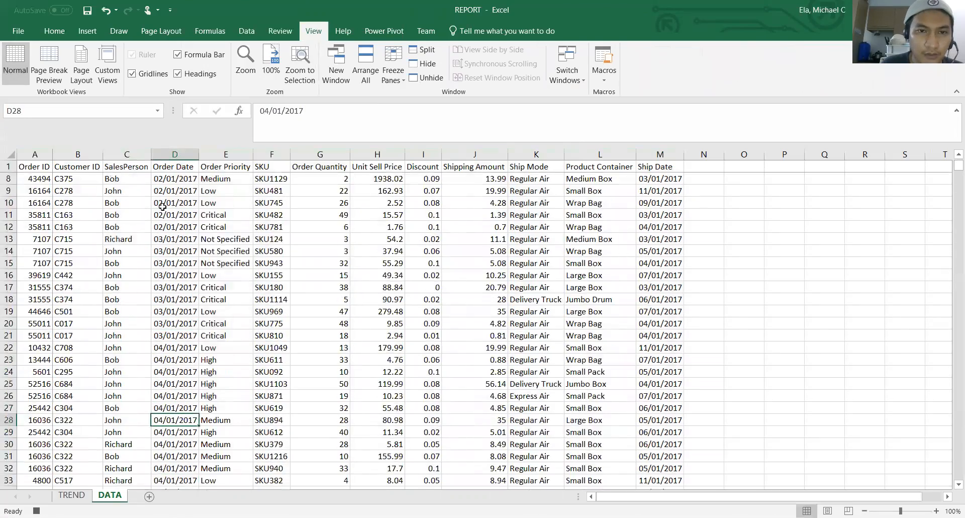
# Make the header cells A1:M1 on the DATA sheet bold
pyautogui.click(39, 167)
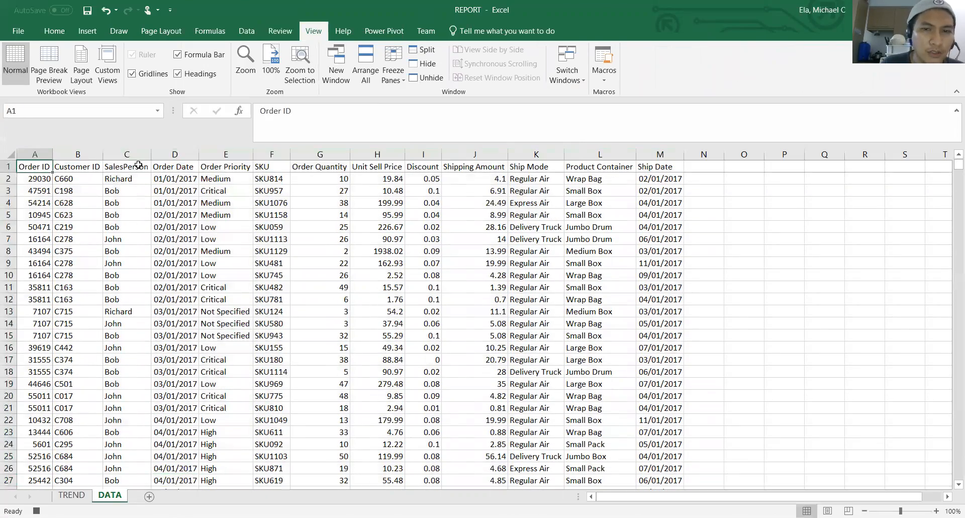
pyautogui.hotkey('ctrl', 'shift', 'Right')
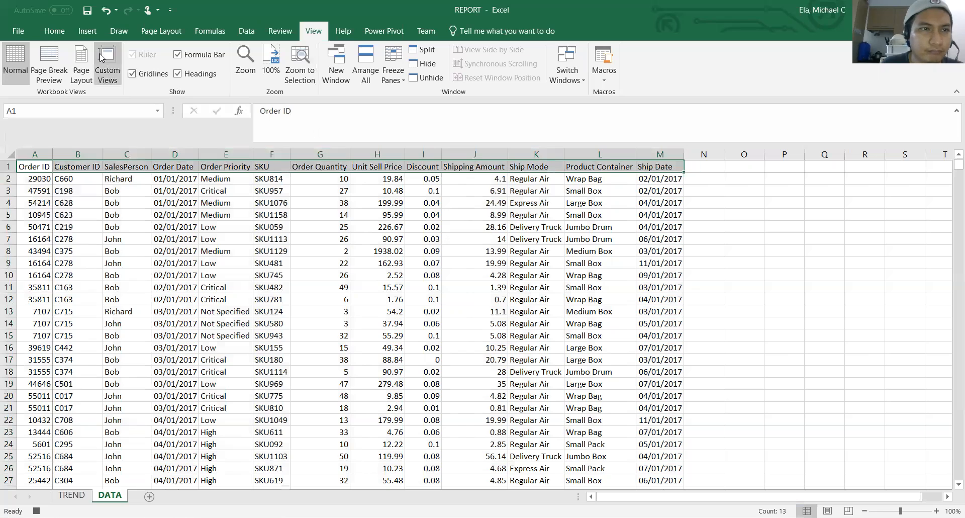
pyautogui.click(55, 31)
pyautogui.click(107, 73)
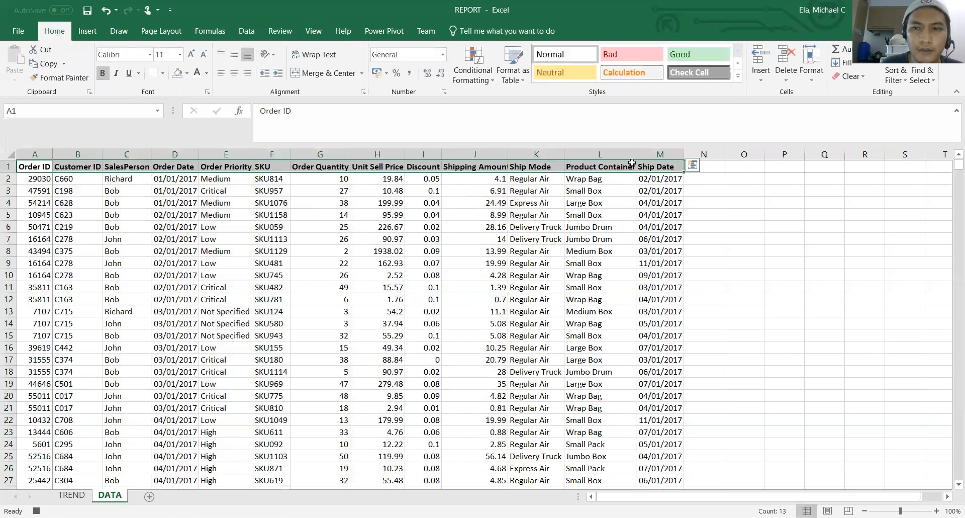
# AutoFit columns A to M again so their widths suit the bold headings
pyautogui.click(660, 154)
pyautogui.moveTo(610, 155); pyautogui.dragTo(38, 154)
pyautogui.doubleClick(51, 155)
pyautogui.click(610, 215)
# Format the Ship Date column M as a date of the type 14-Mar-12
pyautogui.click(677, 154)
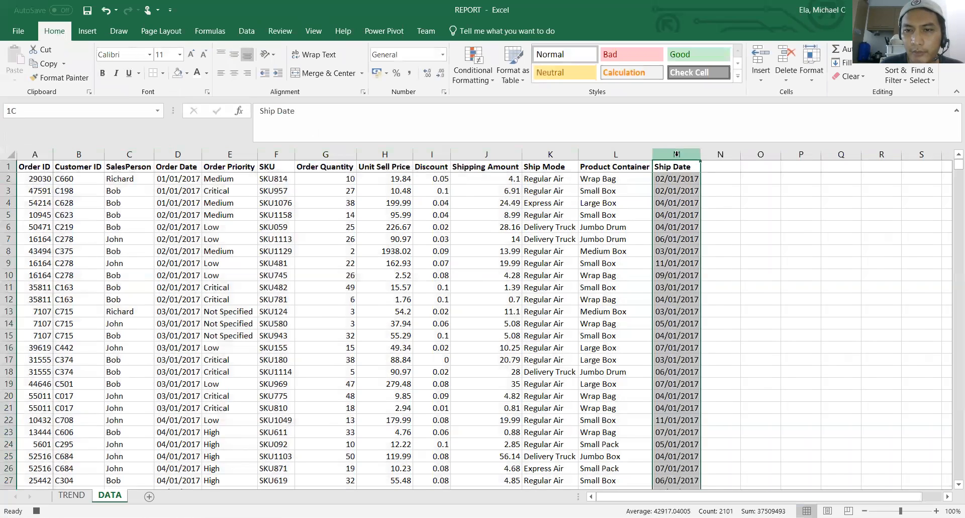
pyautogui.rightClick(677, 154)
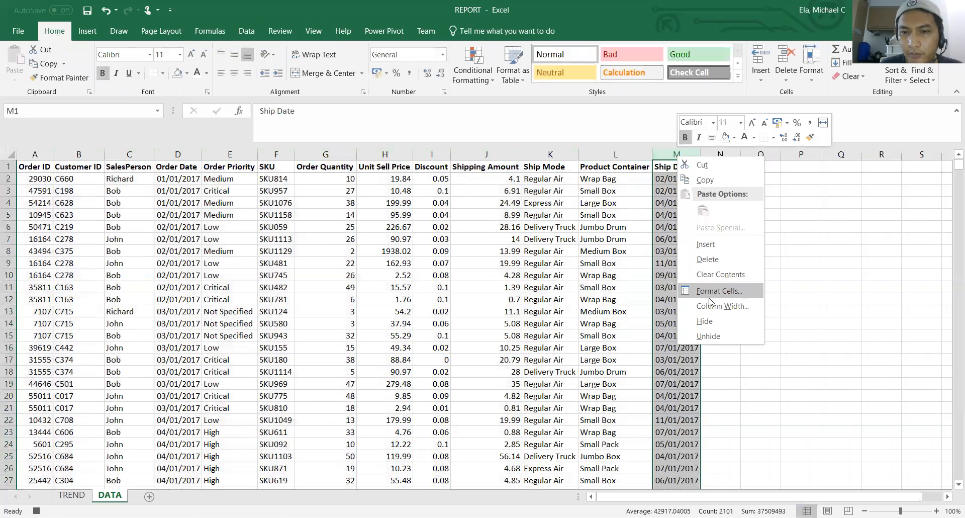
pyautogui.click(710, 297)
pyautogui.click(563, 231)
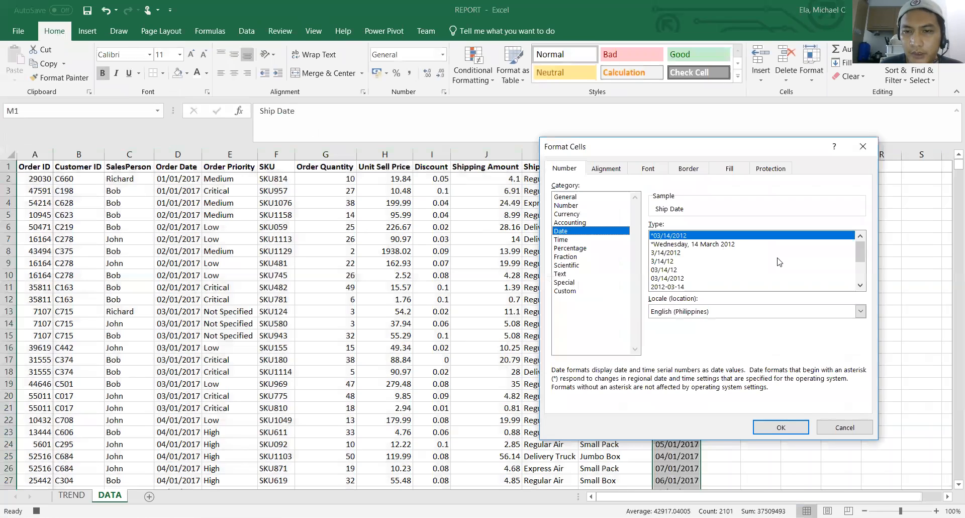
pyautogui.moveTo(862, 256); pyautogui.dragTo(861, 281)
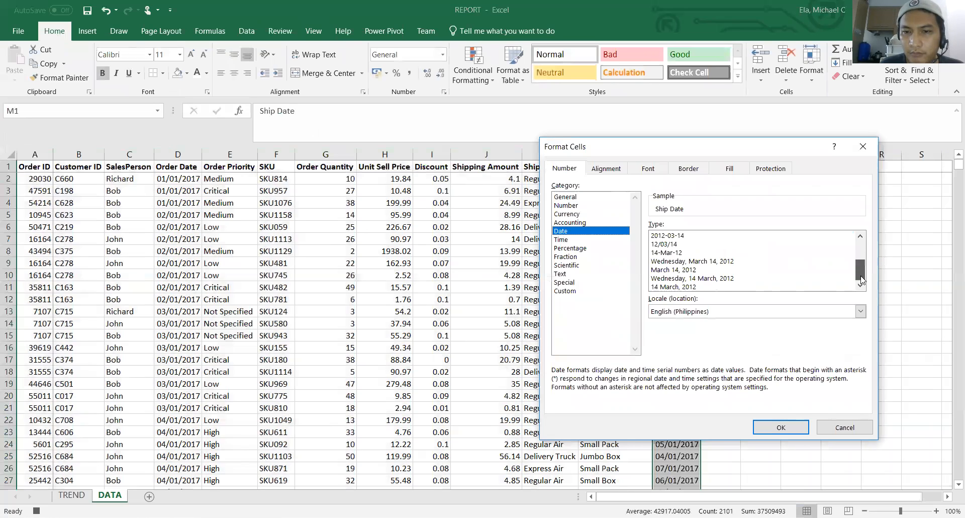
pyautogui.click(677, 256)
pyautogui.click(781, 428)
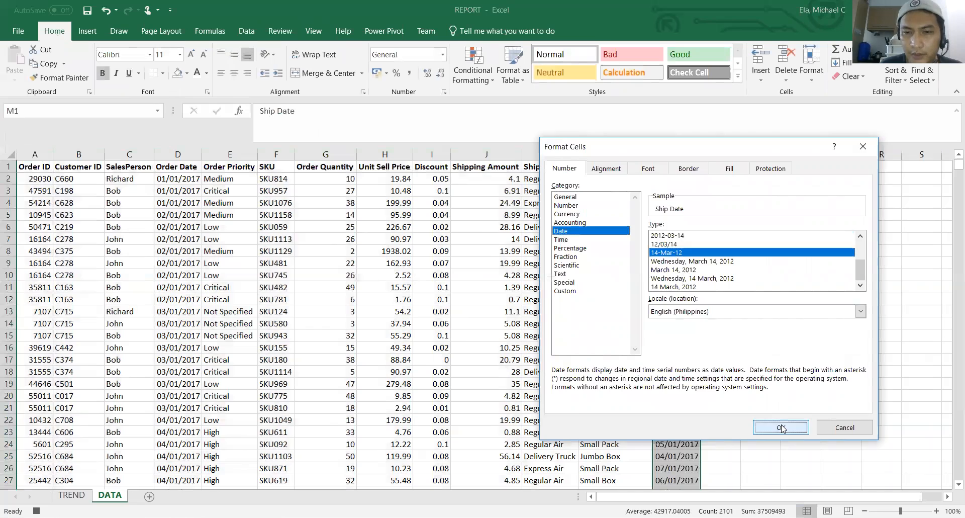
pyautogui.click(720, 287)
pyautogui.click(677, 154)
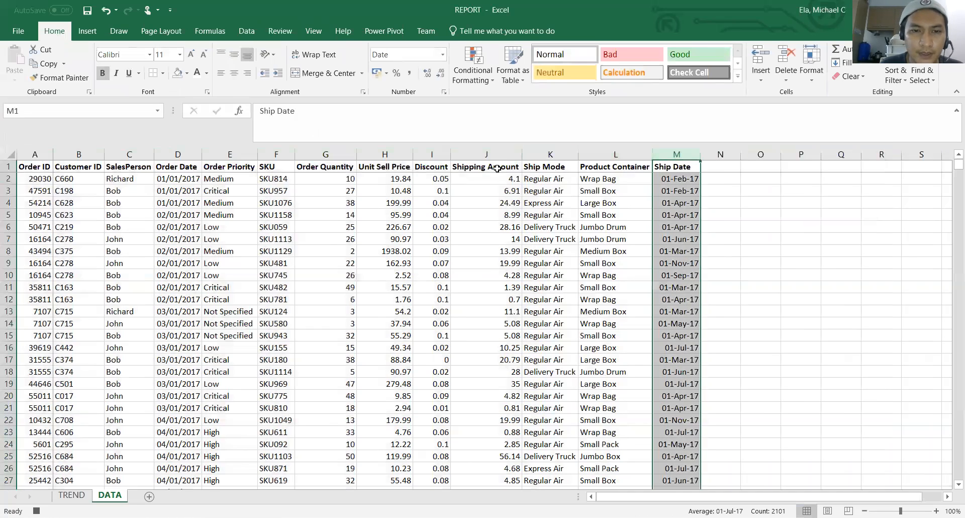
# Format the Discount column I as Number with 2 decimal places and a 1000 separator
pyautogui.click(432, 155)
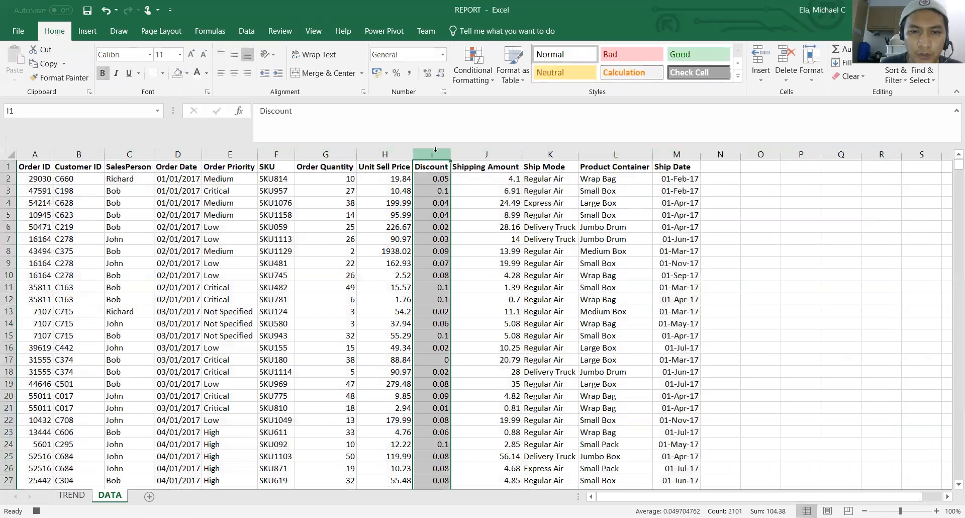
pyautogui.hotkey('ctrl', '1')
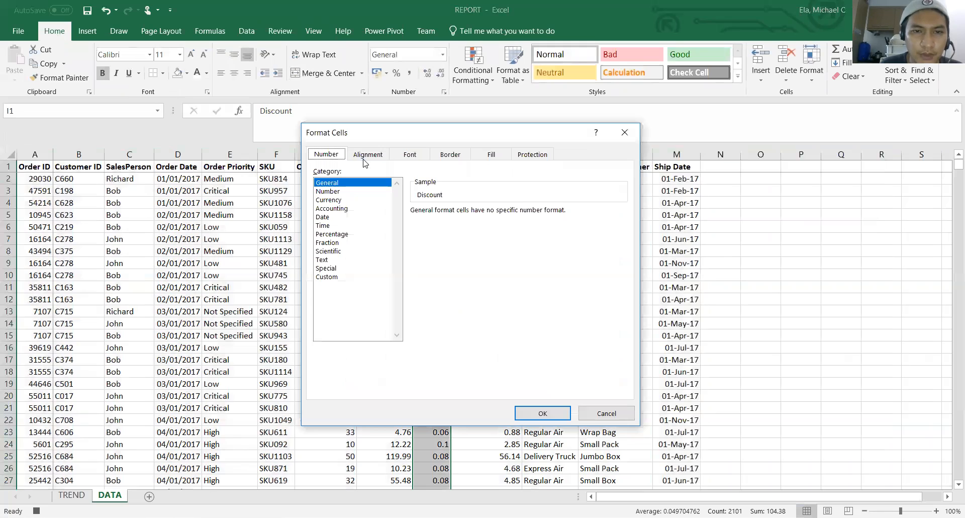
pyautogui.click(327, 192)
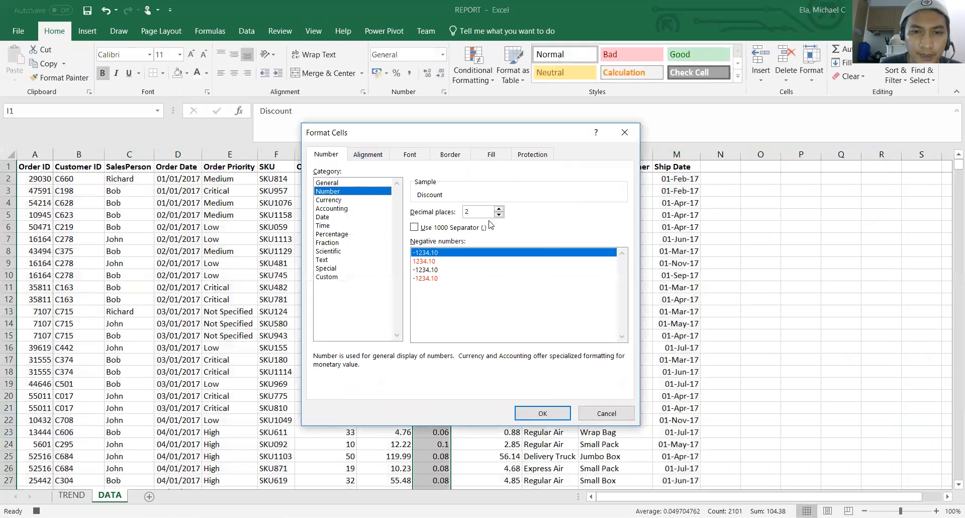
pyautogui.click(430, 229)
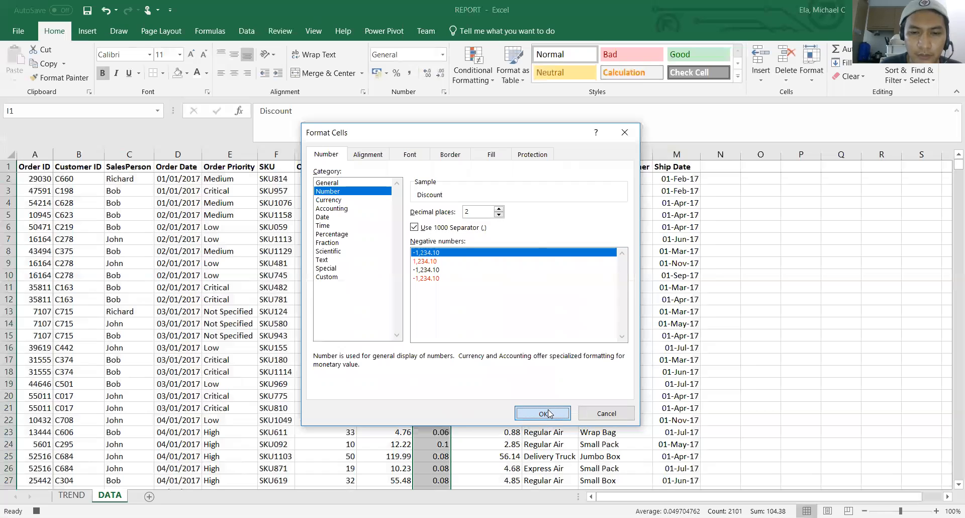
pyautogui.press('Return')
pyautogui.click(434, 215)
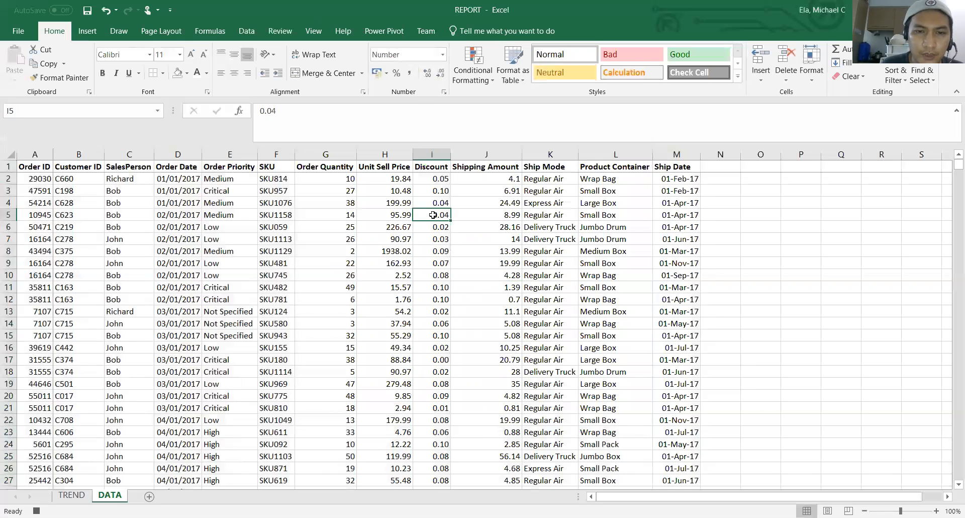
# Copy the Discount column's formatting to the Unit Sell Price column H and AutoFit that column's width
pyautogui.click(387, 153)
pyautogui.click(432, 154)
pyautogui.click(59, 78)
pyautogui.click(385, 154)
pyautogui.click(385, 239)
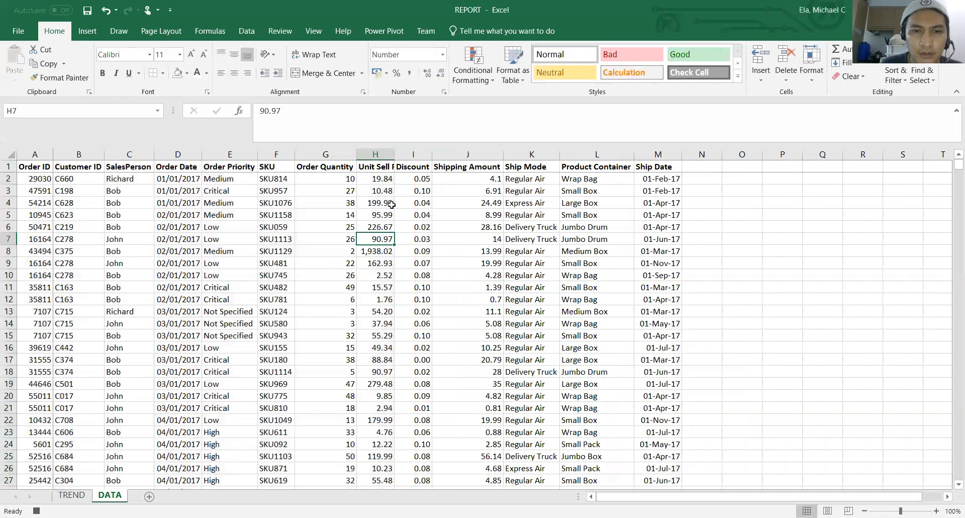
pyautogui.doubleClick(397, 154)
# Widen column F to about 9.78, column E to about 14.44 and column D to about 12.44
pyautogui.click(290, 214)
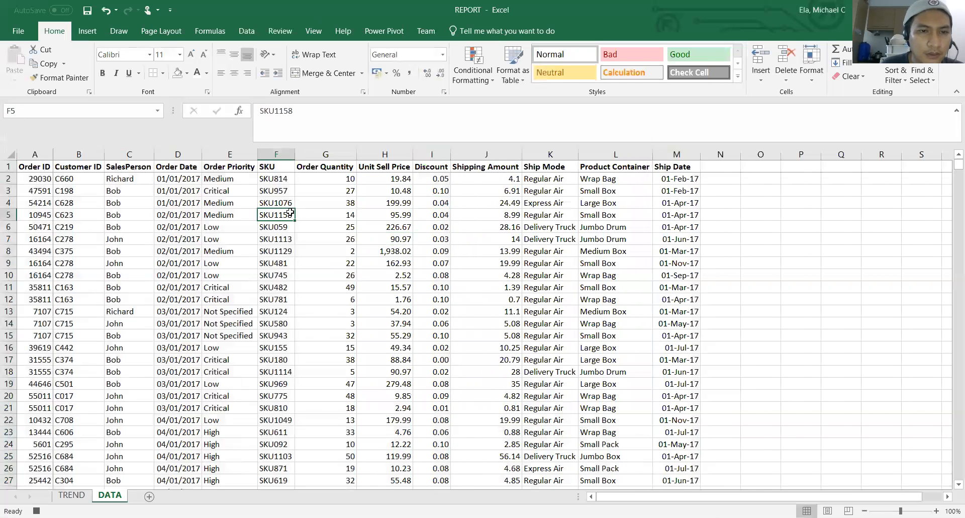
pyautogui.press('Left')
pyautogui.press('Left')
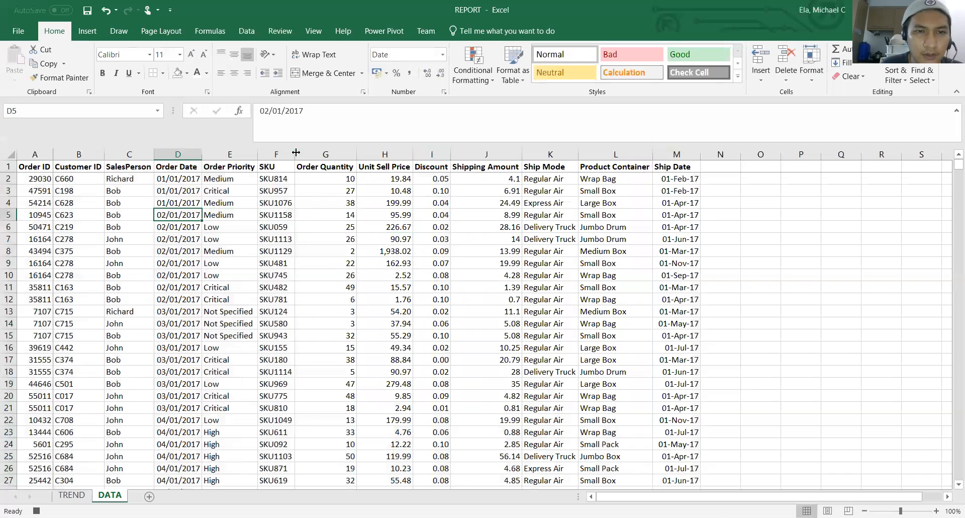
pyautogui.doubleClick(296, 152)
pyautogui.doubleClick(260, 156)
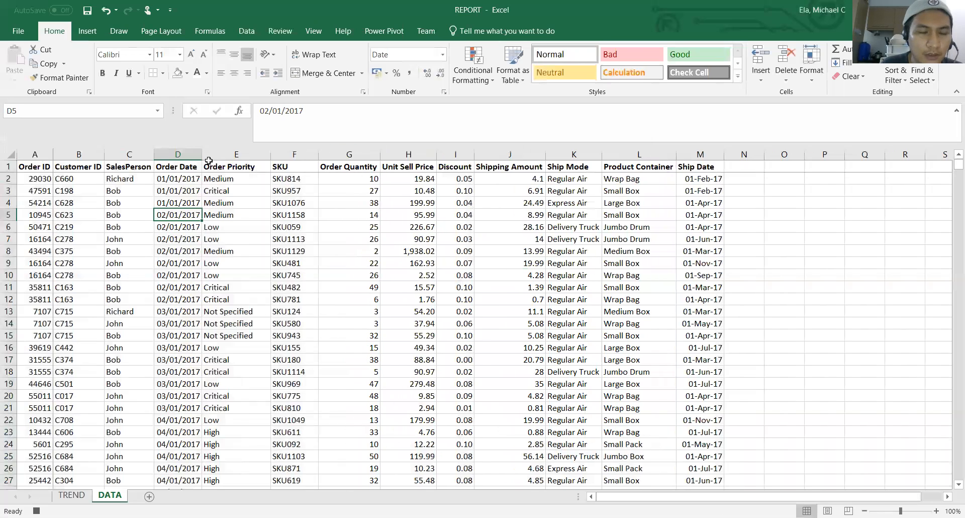
pyautogui.doubleClick(205, 157)
# Format the Order Date column D as a date of the type 14-Mar-12
pyautogui.click(196, 155)
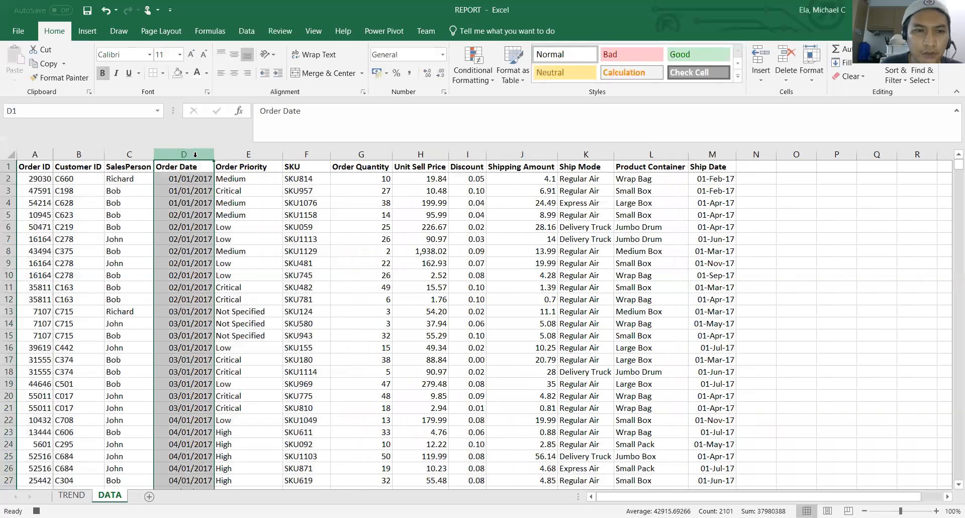
pyautogui.rightClick(196, 155)
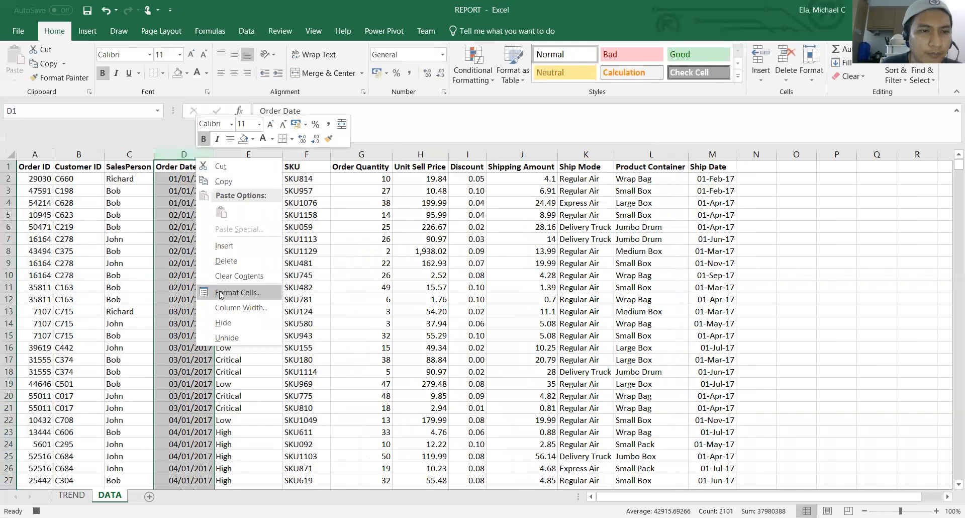
pyautogui.click(219, 293)
pyautogui.click(81, 224)
pyautogui.moveTo(370, 246); pyautogui.dragTo(369, 264)
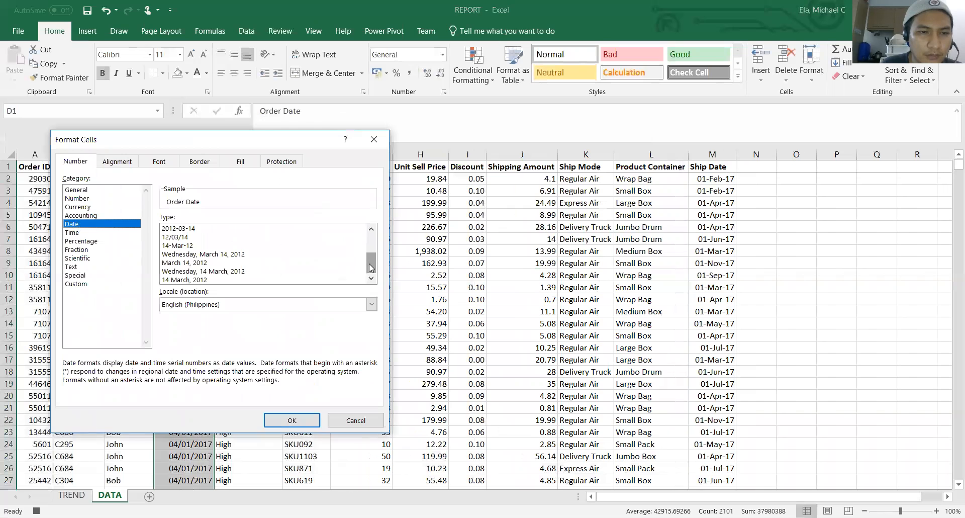
pyautogui.click(209, 246)
pyautogui.click(292, 421)
pyautogui.click(194, 220)
pyautogui.click(191, 200)
pyautogui.click(285, 217)
pyautogui.click(340, 204)
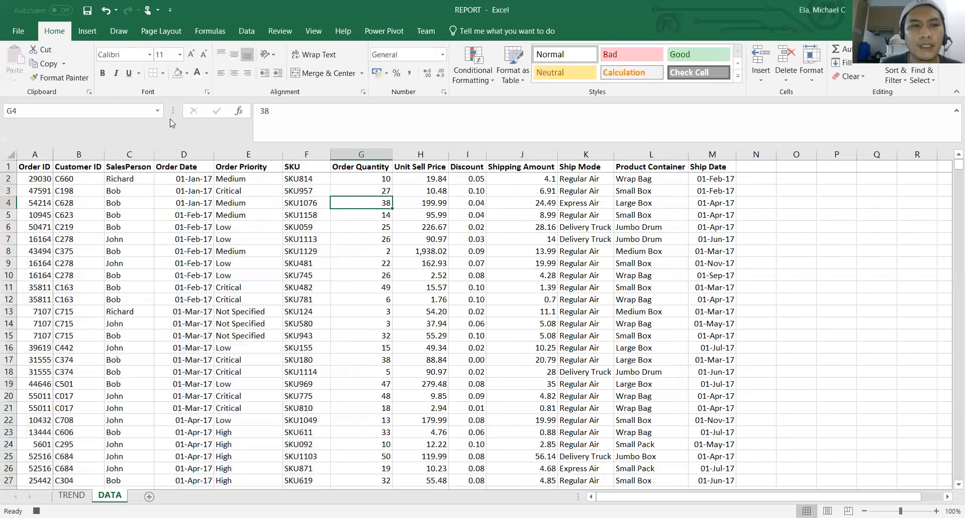
# Save the workbook under the new name REPORT2 as a macro-enabled workbook in C:\DEVELOPMENT
pyautogui.click(18, 31)
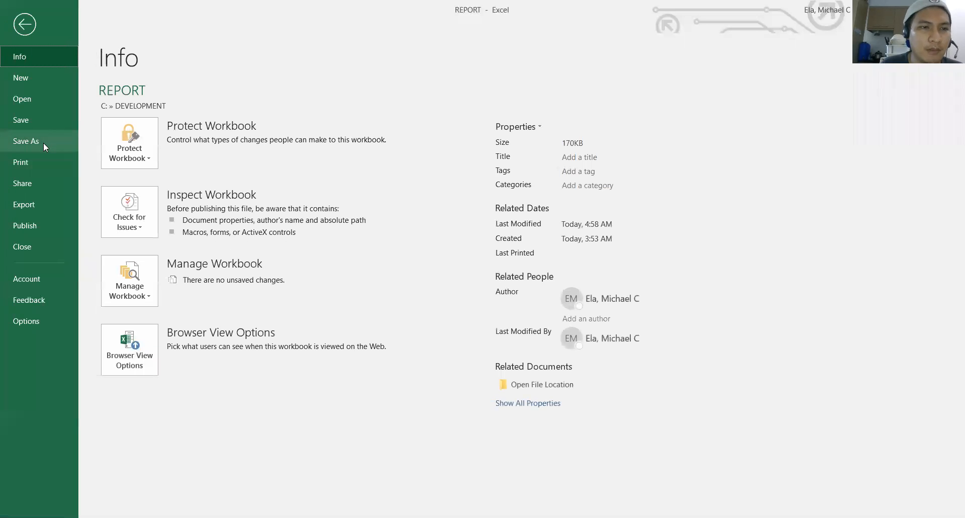
pyautogui.click(44, 146)
pyautogui.click(365, 110)
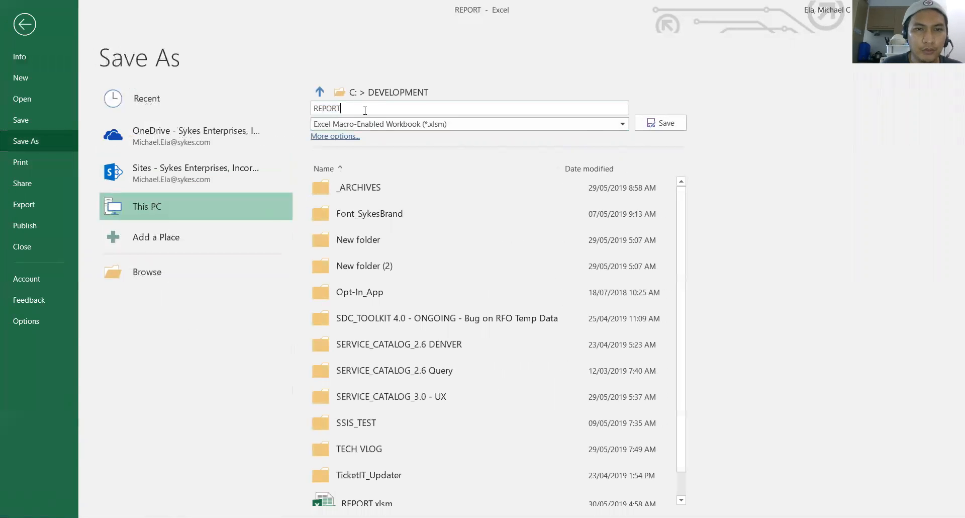
pyautogui.write('2')
pyautogui.press('Return')
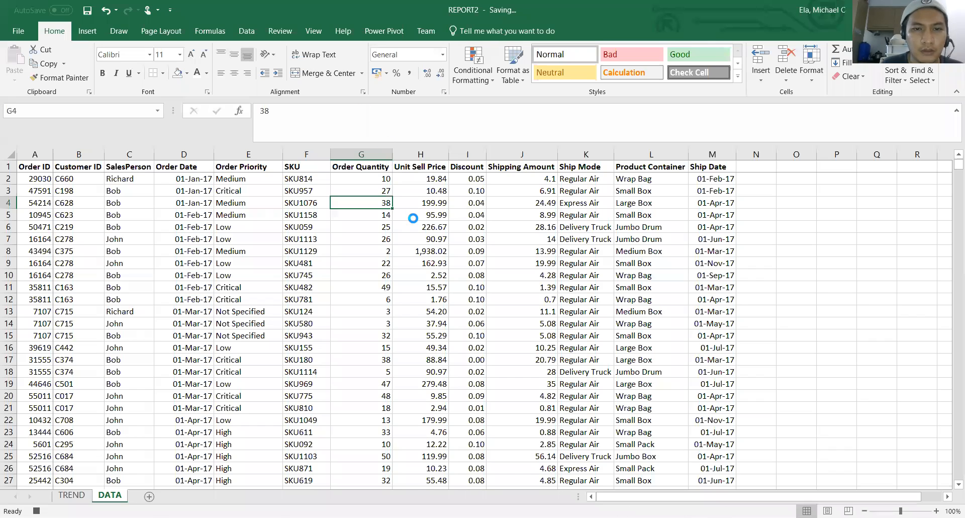
# Select cell E9 on the DATA sheet and stop recording the FormatData macro
pyautogui.press('Right')
pyautogui.press('Down')
pyautogui.click(236, 258)
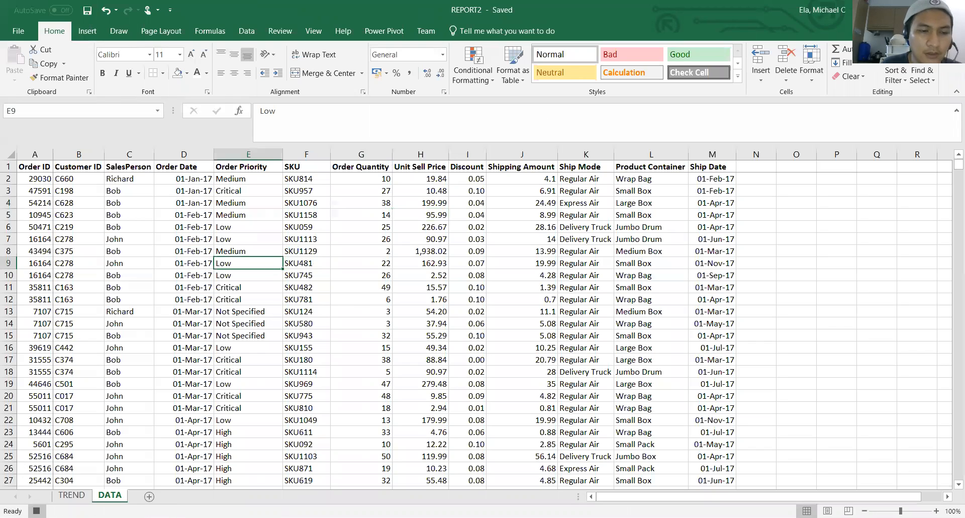
# Open the FormatData macro for editing in the Visual Basic editor and go to the end of its code
pyautogui.click(311, 33)
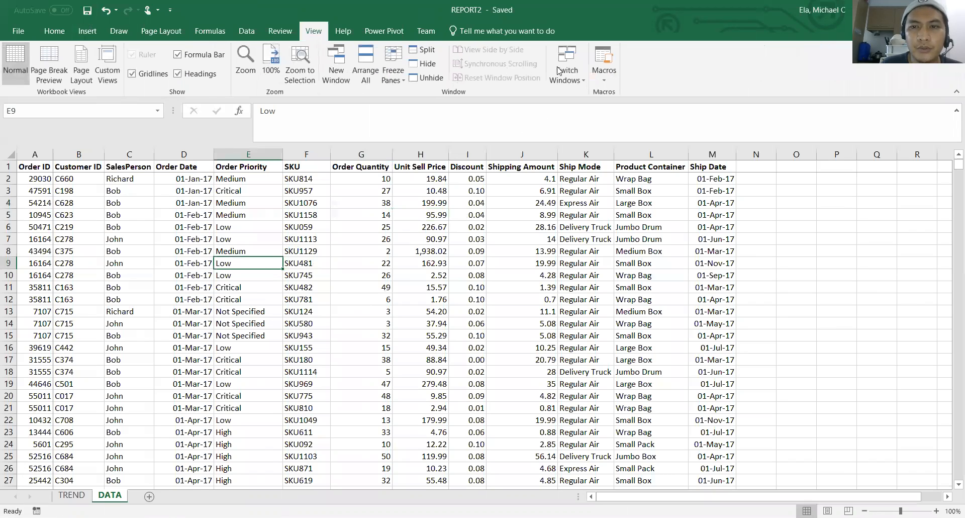
pyautogui.click(601, 76)
pyautogui.click(715, 222)
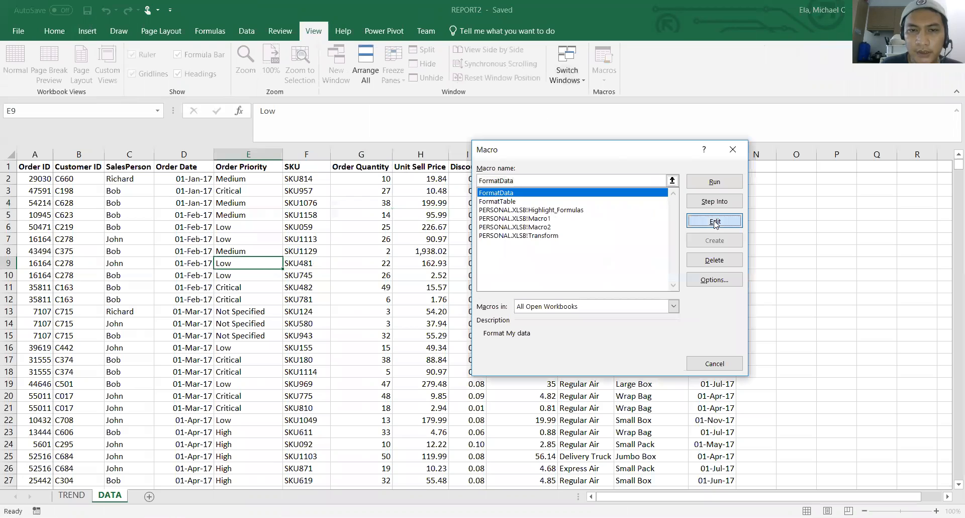
pyautogui.press('Down')
pyautogui.press('Down')
pyautogui.press('Down')
pyautogui.press('Down')
pyautogui.press('Down')
pyautogui.press('Down')
pyautogui.press('Down')
pyautogui.press('Down')
pyautogui.press('Down')
pyautogui.press('Down')
pyautogui.press('Down')
pyautogui.press('Down')
pyautogui.press('Down')
pyautogui.press('Down')
pyautogui.press('Down')
pyautogui.press('Down')
pyautogui.press('Down')
pyautogui.press('Down')
pyautogui.press('Down')
pyautogui.press('Down')
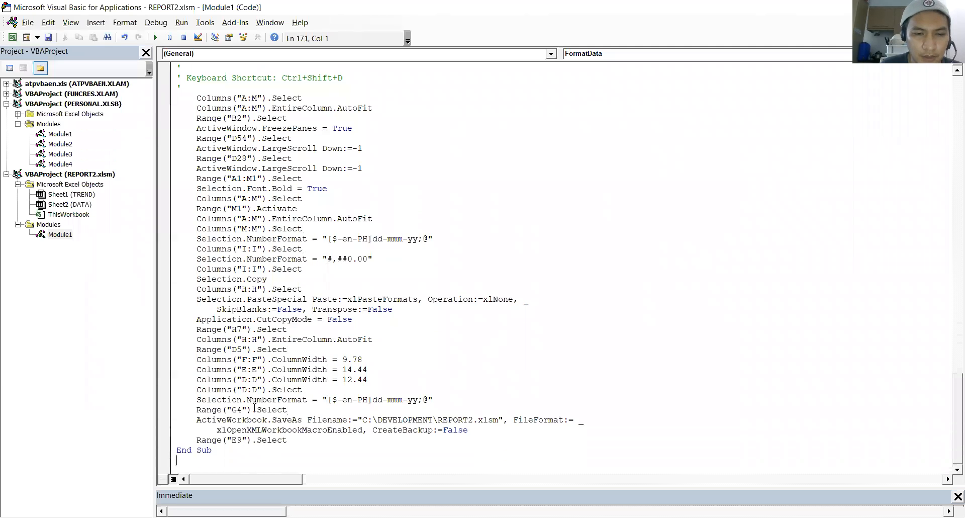
# Delete the ActiveWorkbook.SaveAs statement and the Range("E9").Select line from the end of the FormatData macro
pyautogui.moveTo(194, 423); pyautogui.dragTo(583, 438)
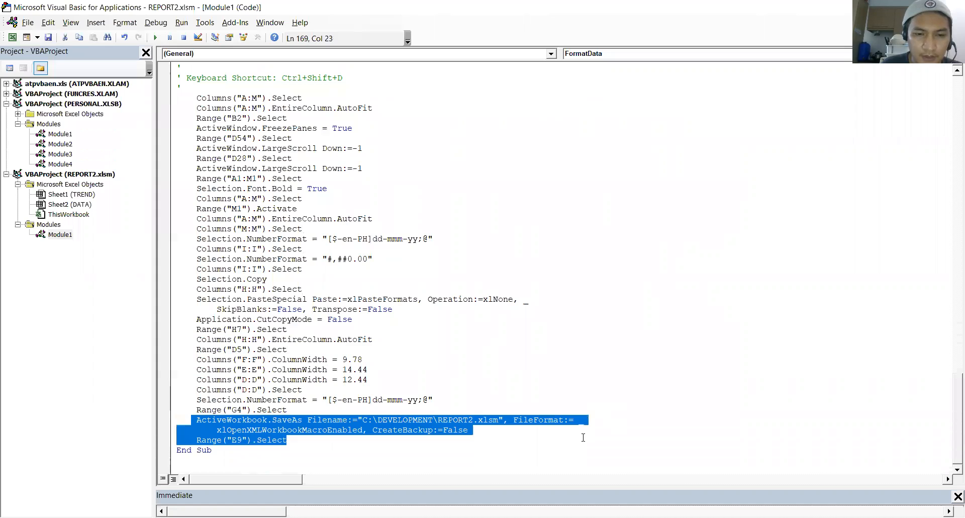
pyautogui.press('Delete')
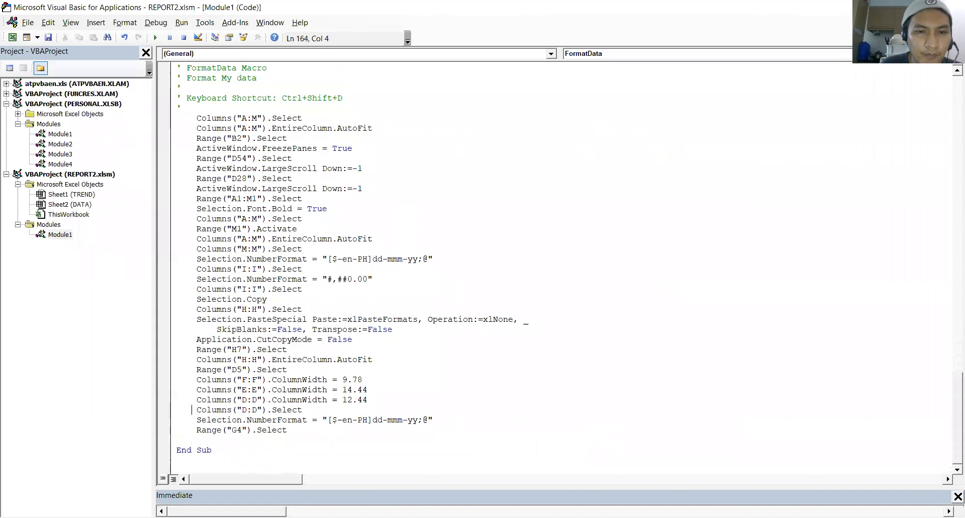
pyautogui.press('Down')
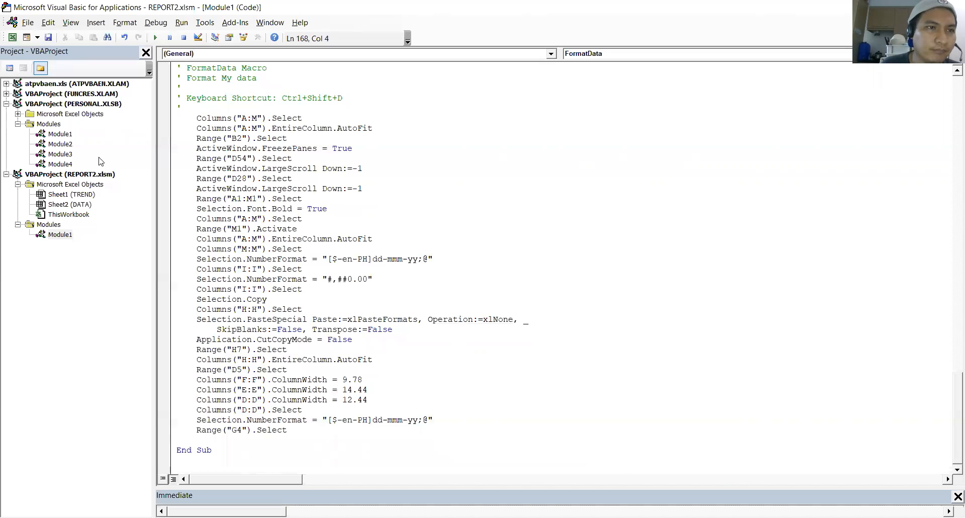
# Return from the Visual Basic editor to the workbook and open the recent macro-enabled REPORT workbook from C:\DEVELOPMENT
pyautogui.click(13, 37)
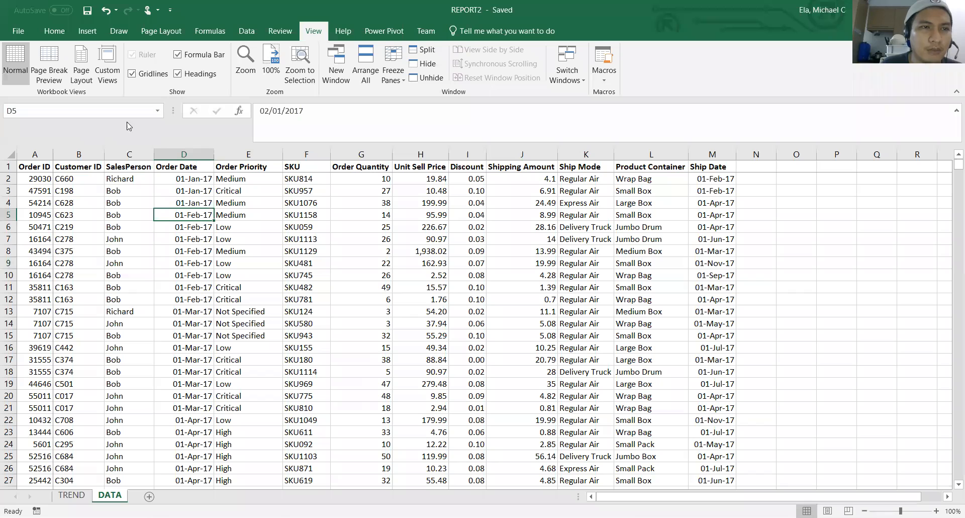
pyautogui.click(15, 34)
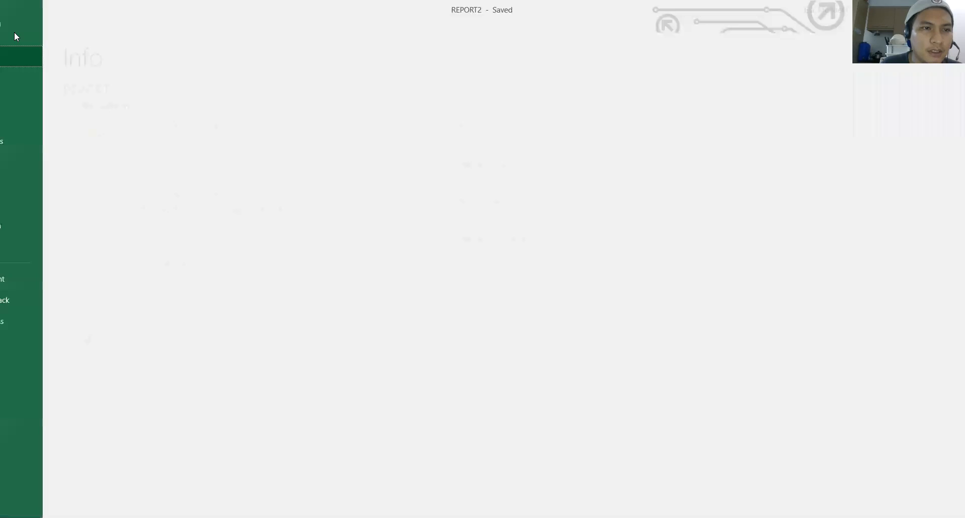
pyautogui.click(27, 98)
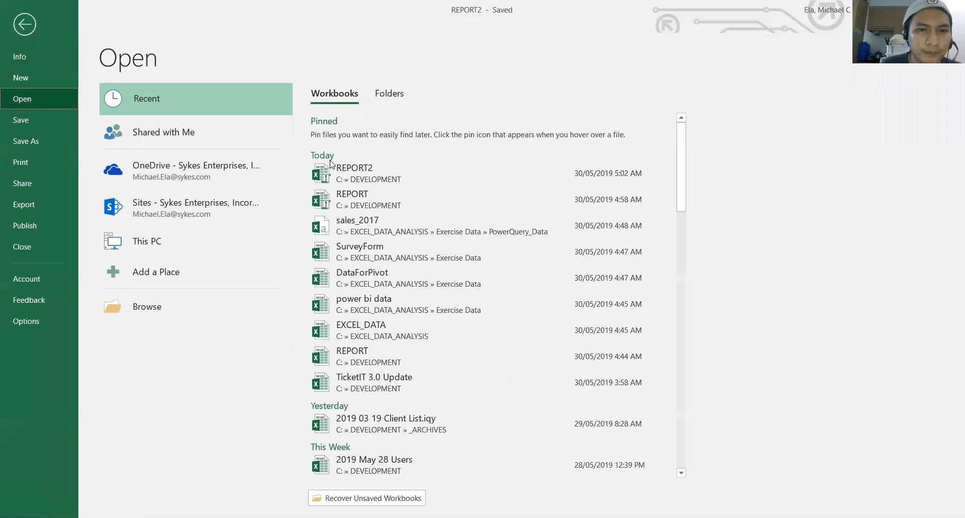
pyautogui.click(370, 196)
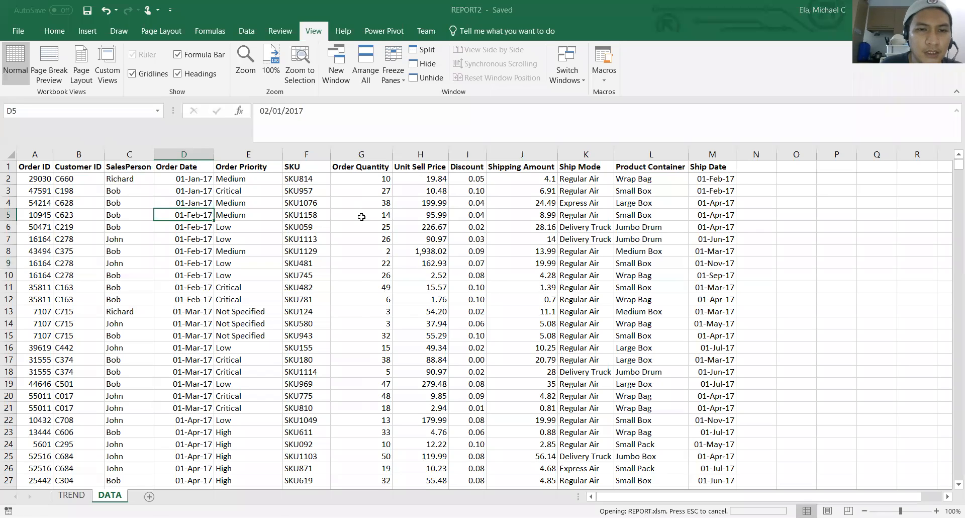
pyautogui.click(499, 336)
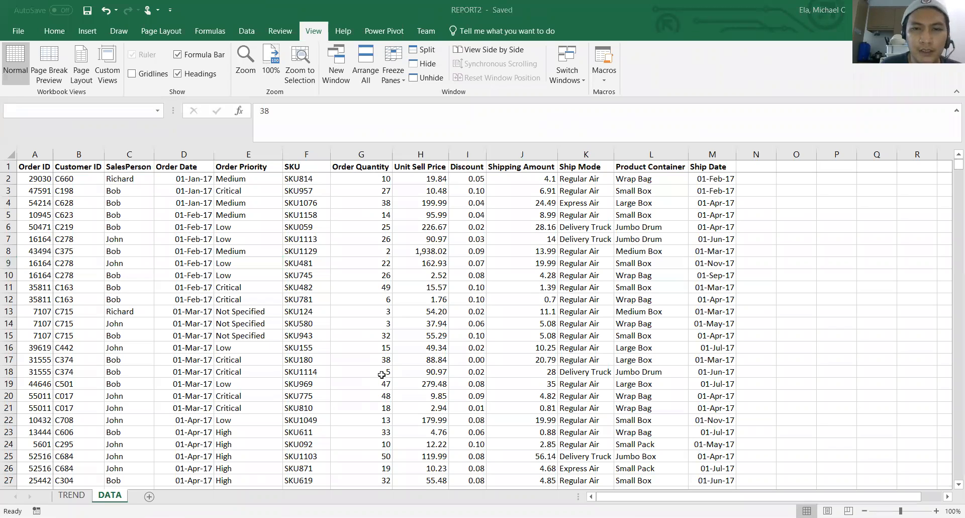
# Copy the unformatted order data columns from REPORT and paste them at cell A1 of a new sheet in REPORT2
pyautogui.rightClick(496, 155)
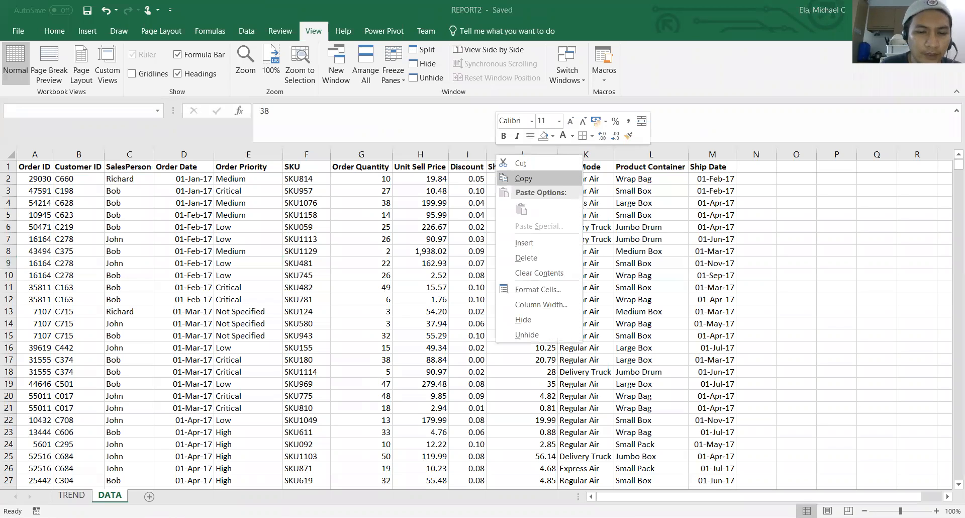
pyautogui.click(524, 178)
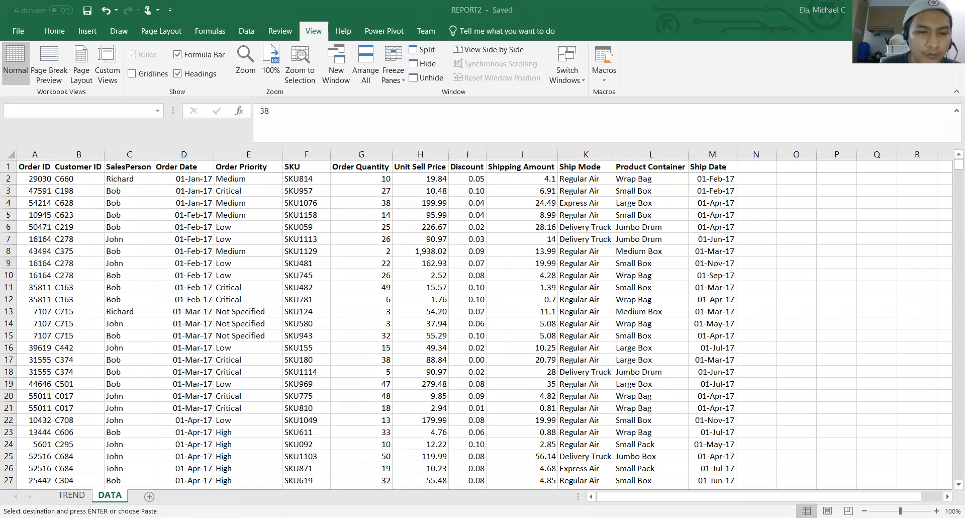
pyautogui.click(145, 497)
pyautogui.click(54, 31)
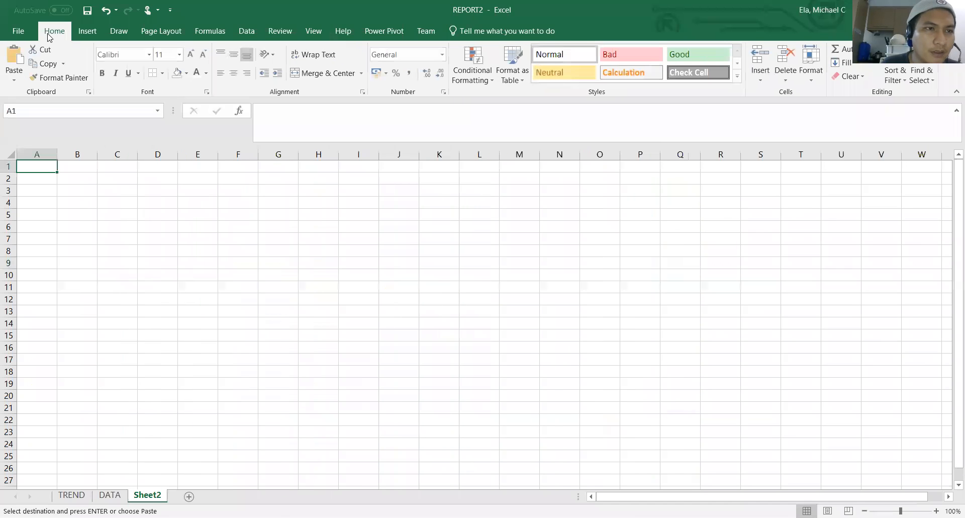
pyautogui.click(14, 60)
pyautogui.click(301, 268)
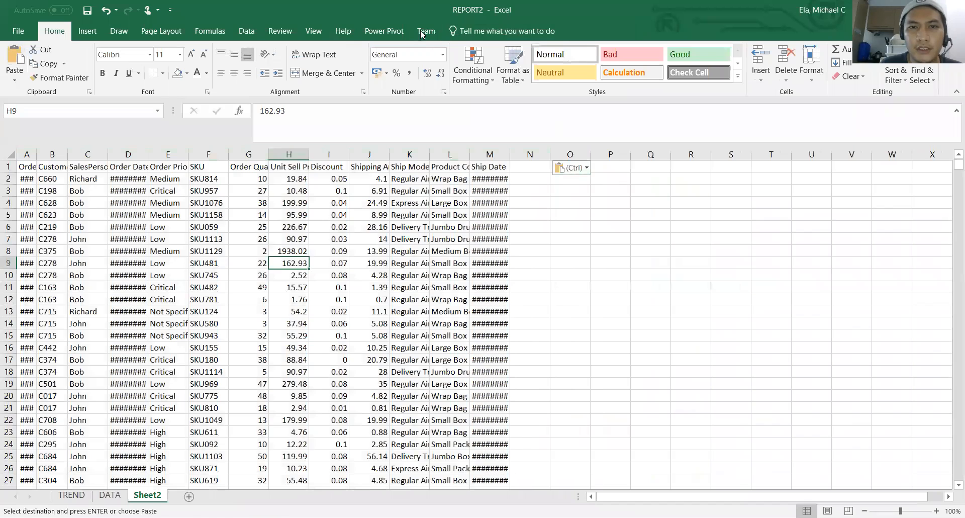
# Run the FormatData macro on the pasted data in Sheet2
pyautogui.click(314, 31)
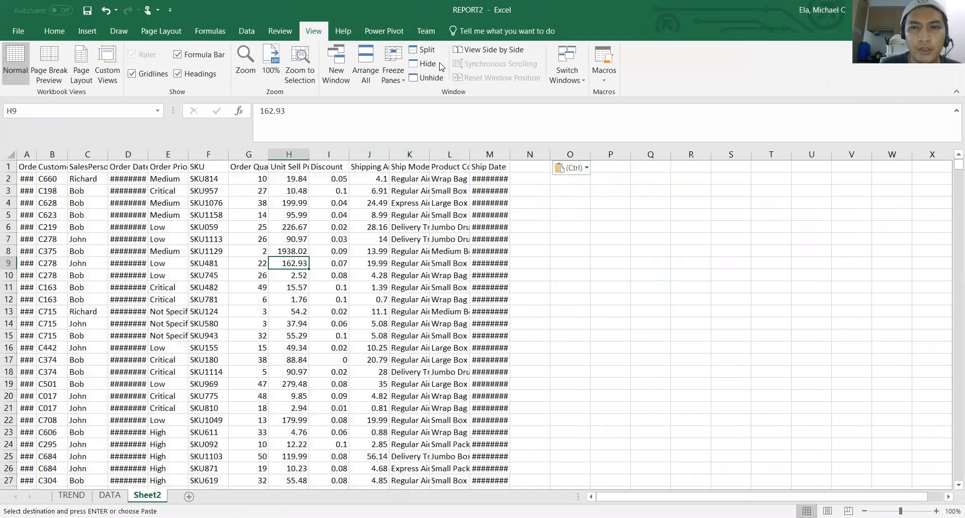
pyautogui.click(605, 76)
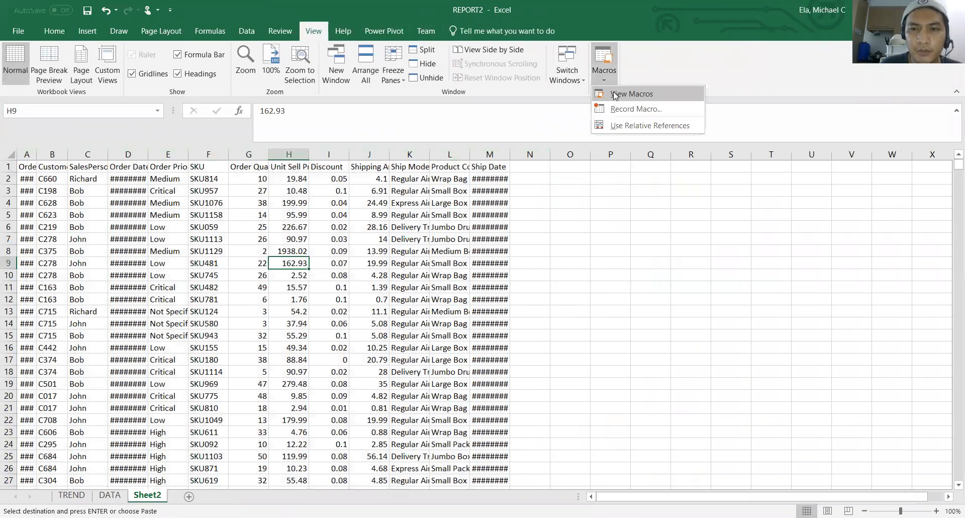
pyautogui.click(615, 96)
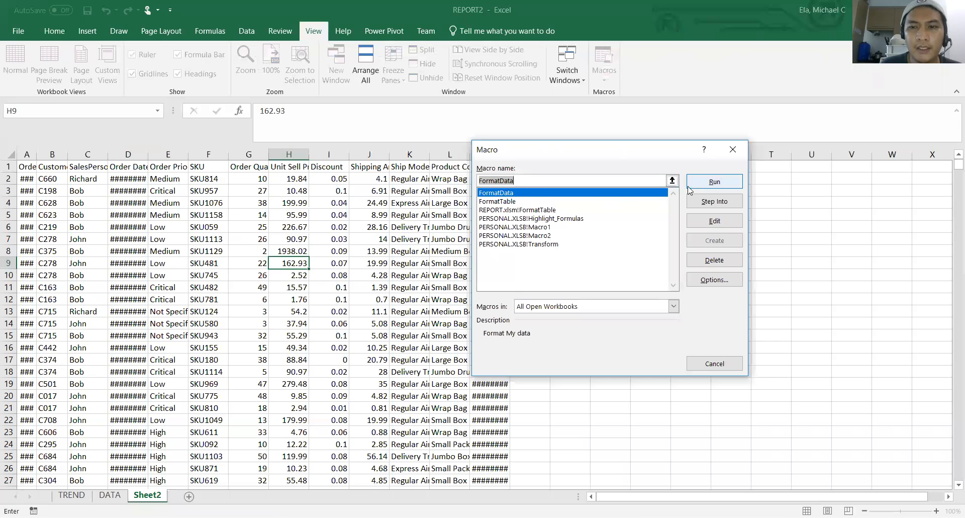
pyautogui.click(708, 185)
# Examine the formatting of the order rows and columns in Sheet2 and compare it with the DATA sheet
pyautogui.click(418, 219)
pyautogui.press('Right')
pyautogui.press('Right')
pyautogui.press('Right')
pyautogui.press('Down')
pyautogui.press('Down')
pyautogui.press('Down')
pyautogui.press('Down')
pyautogui.press('Down')
pyautogui.press('Down')
pyautogui.press('Down')
pyautogui.press('Down')
pyautogui.press('Down')
pyautogui.press('Down')
pyautogui.press('Down')
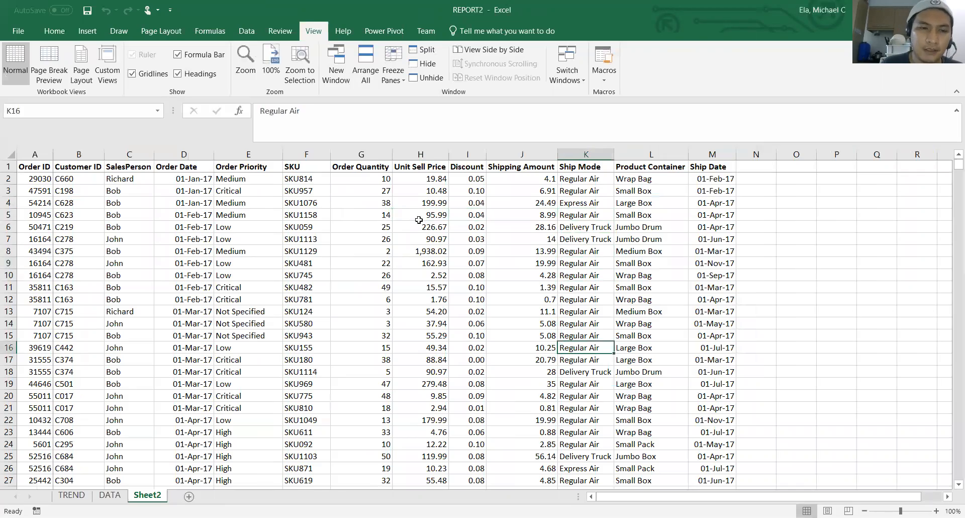
pyautogui.press('Down')
pyautogui.press('Down')
pyautogui.press('Down')
pyautogui.press('Down')
pyautogui.press('Down')
pyautogui.press('Down')
pyautogui.press('Down')
pyautogui.press('Down')
pyautogui.press('Down')
pyautogui.press('Down')
pyautogui.press('Down')
pyautogui.press('Down')
pyautogui.press('Down')
pyautogui.press('Down')
pyautogui.press('Down')
pyautogui.press('Down')
pyautogui.press('Down')
pyautogui.press('Down')
pyautogui.press('Down')
pyautogui.press('Down')
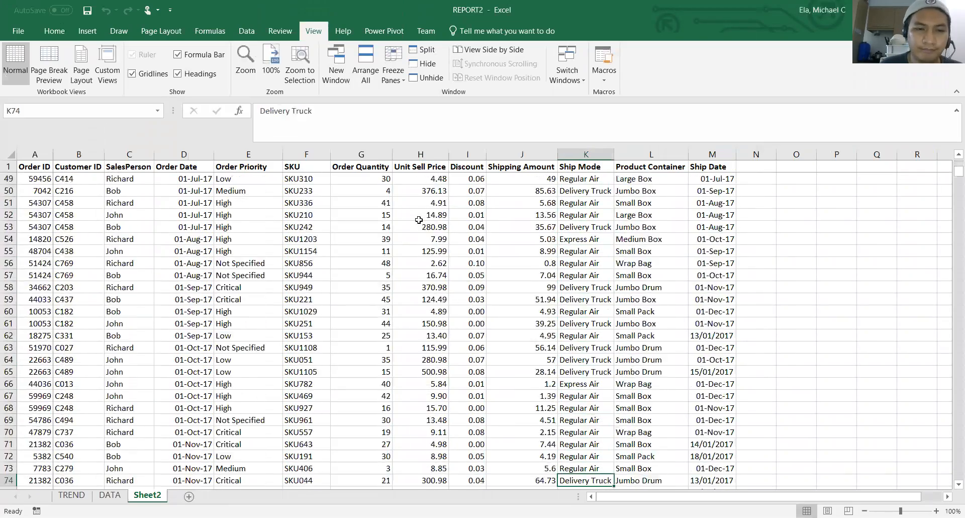
pyautogui.press('Down')
pyautogui.press('Down')
pyautogui.press('Down')
pyautogui.press('Down')
pyautogui.press('Down')
pyautogui.press('Down')
pyautogui.press('Down')
pyautogui.press('Down')
pyautogui.press('Down')
pyautogui.press('Up')
pyautogui.press('Up')
pyautogui.press('Up')
pyautogui.press('Up')
pyautogui.press('Up')
pyautogui.press('Up')
pyautogui.press('Up')
pyautogui.press('Up')
pyautogui.press('Up')
pyautogui.press('Up')
pyautogui.press('Up')
pyautogui.press('Up')
pyautogui.press('Up')
pyautogui.press('Up')
pyautogui.press('Up')
pyautogui.press('Up')
pyautogui.press('Up')
pyautogui.press('Up')
pyautogui.press('Up')
pyautogui.press('Up')
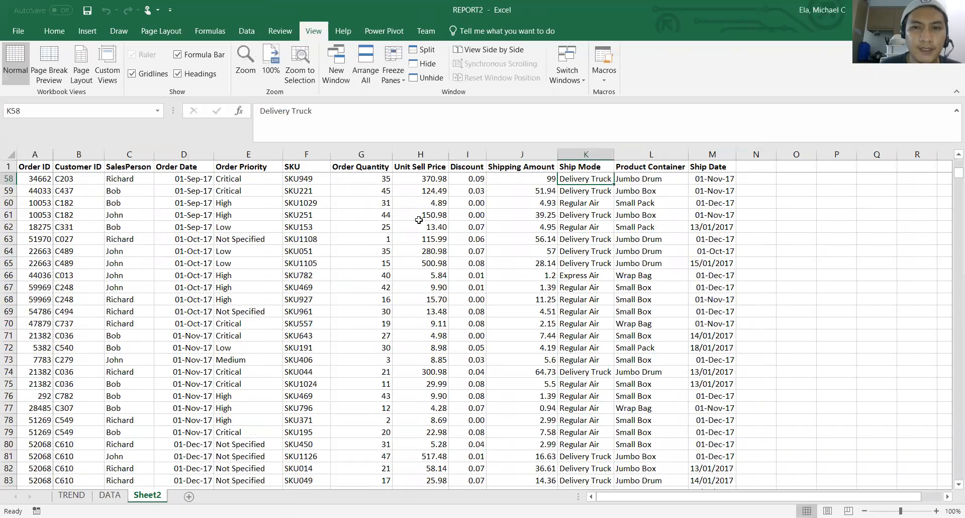
pyautogui.press('Up')
pyautogui.press('Up')
pyautogui.press('Up')
pyautogui.press('Up')
pyautogui.press('Up')
pyautogui.press('Up')
pyautogui.press('Up')
pyautogui.press('Up')
pyautogui.press('Up')
pyautogui.press('Up')
pyautogui.press('Up')
pyautogui.press('Up')
pyautogui.press('Up')
pyautogui.press('Up')
pyautogui.press('Up')
pyautogui.press('Up')
pyautogui.press('Up')
pyautogui.press('Up')
pyautogui.press('Up')
pyautogui.press('Up')
pyautogui.press('Left')
pyautogui.press('Left')
pyautogui.press('Left')
pyautogui.press('Left')
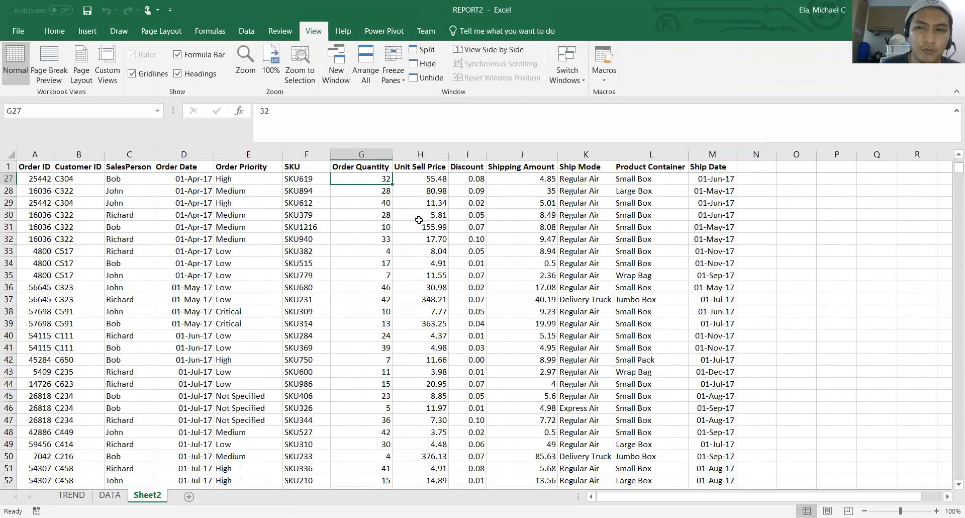
pyautogui.click(107, 496)
pyautogui.click(147, 496)
pyautogui.click(360, 311)
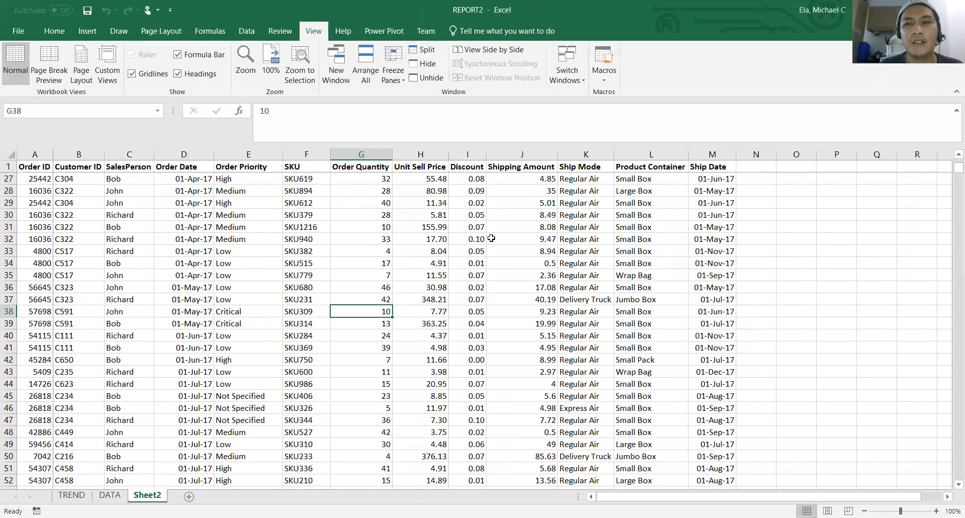
pyautogui.click(492, 238)
pyautogui.doubleClick(251, 240)
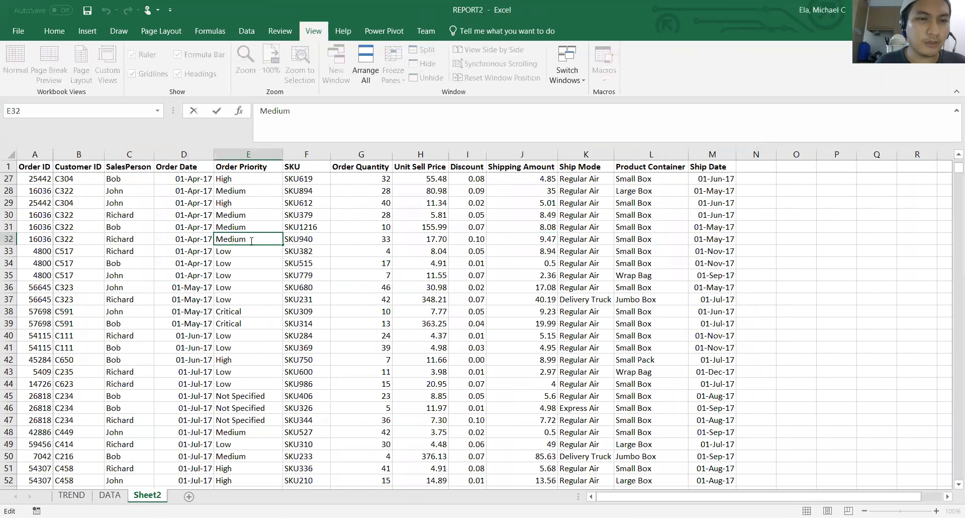
pyautogui.press('Escape')
pyautogui.press('Down')
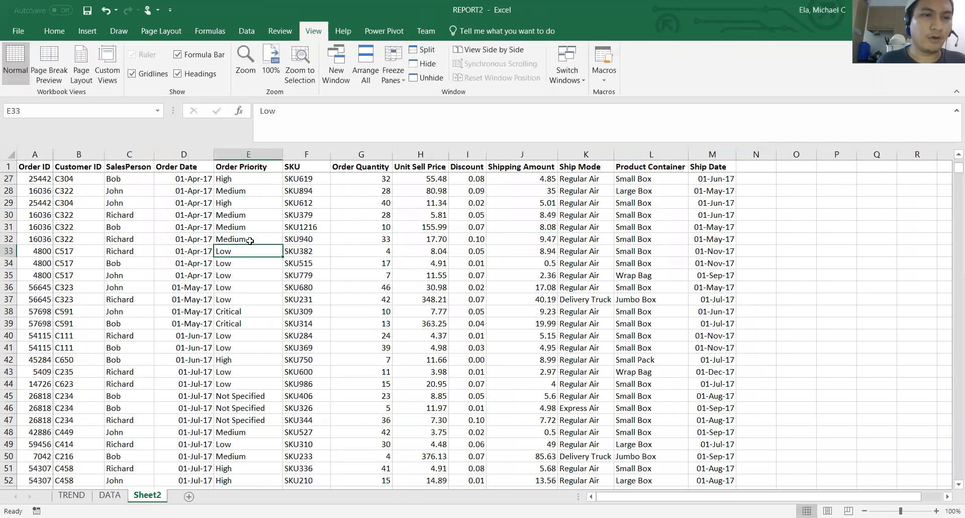
pyautogui.press('Up')
pyautogui.press('Up')
pyautogui.press('Up')
pyautogui.press('Up')
pyautogui.press('Up')
pyautogui.press('Up')
pyautogui.press('Up')
pyautogui.press('Up')
pyautogui.press('Up')
pyautogui.press('Up')
pyautogui.press('Up')
pyautogui.press('Up')
pyautogui.press('Up')
pyautogui.press('Up')
pyautogui.press('Up')
pyautogui.press('Up')
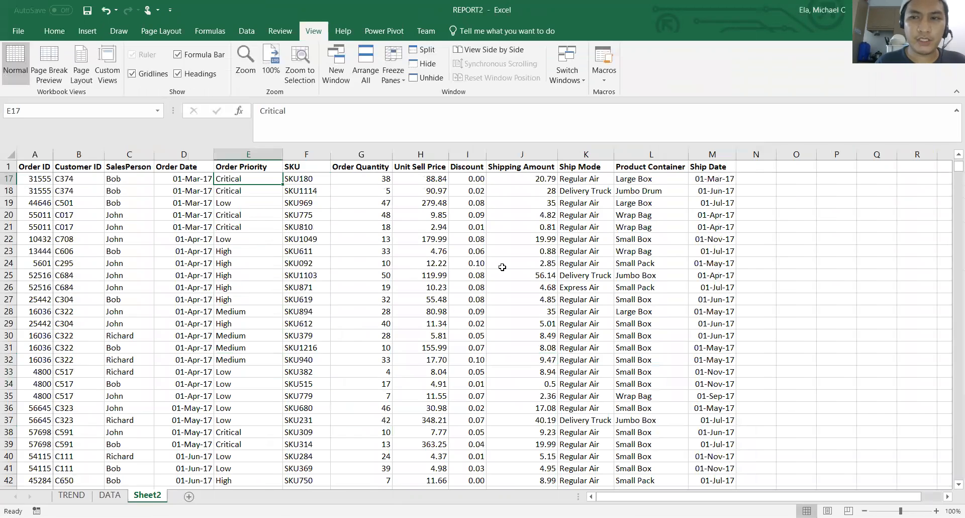